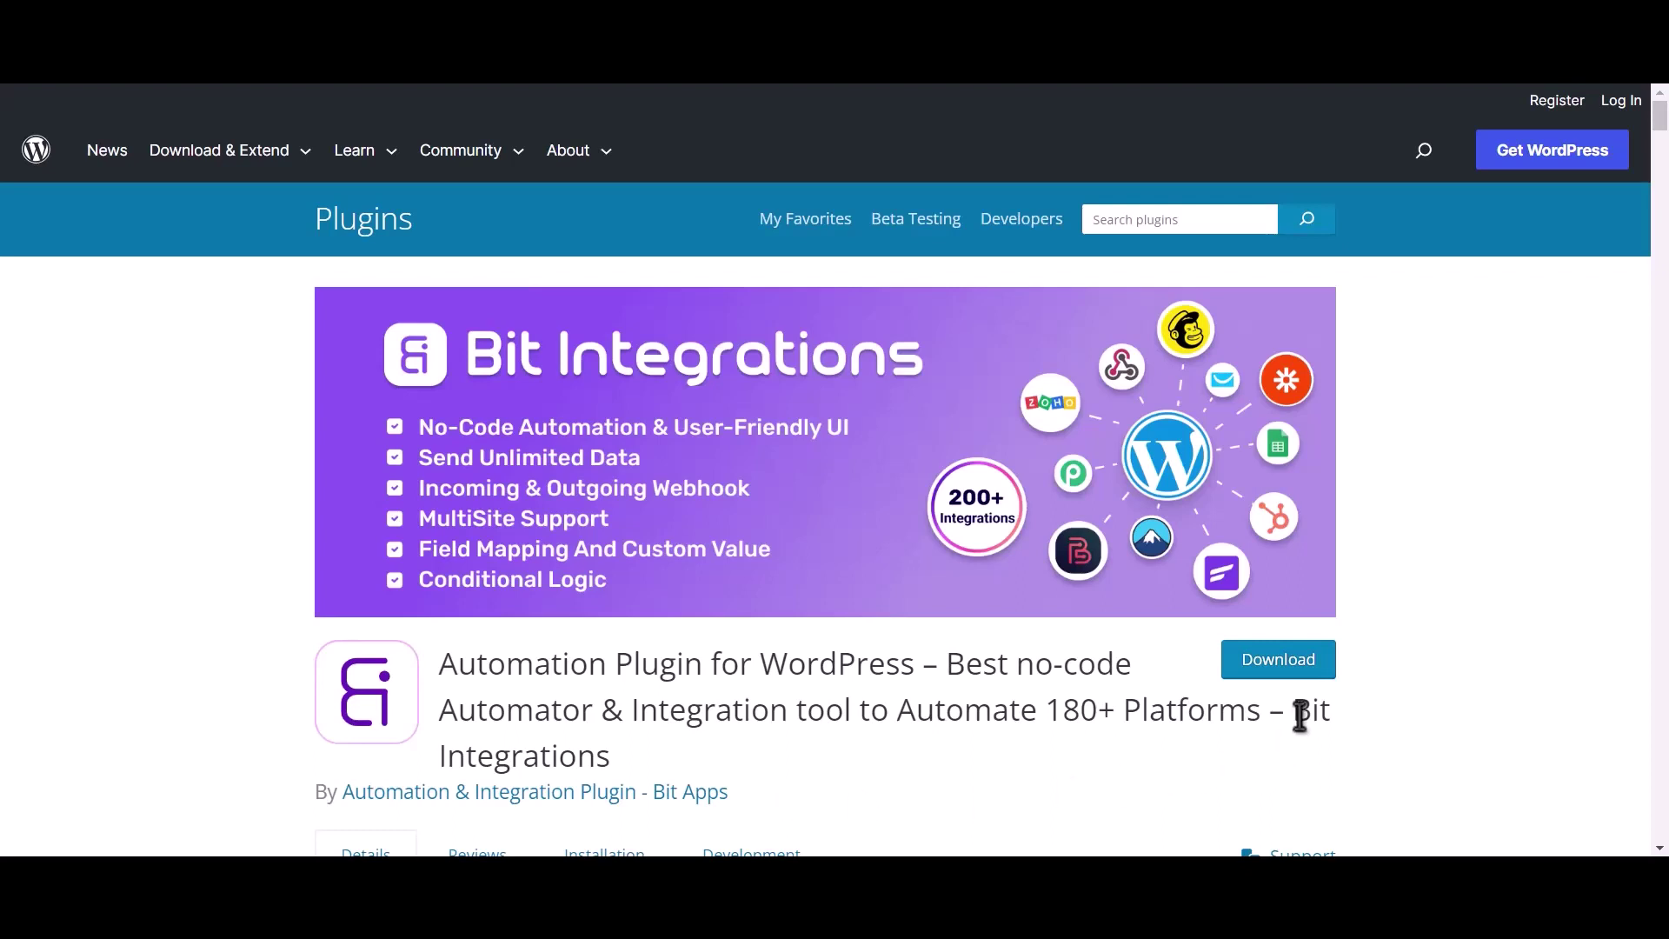
- Select the words 'Bit Integrations' at the end of the plugin page title
left_click_drag(1294, 712, 1309, 747)
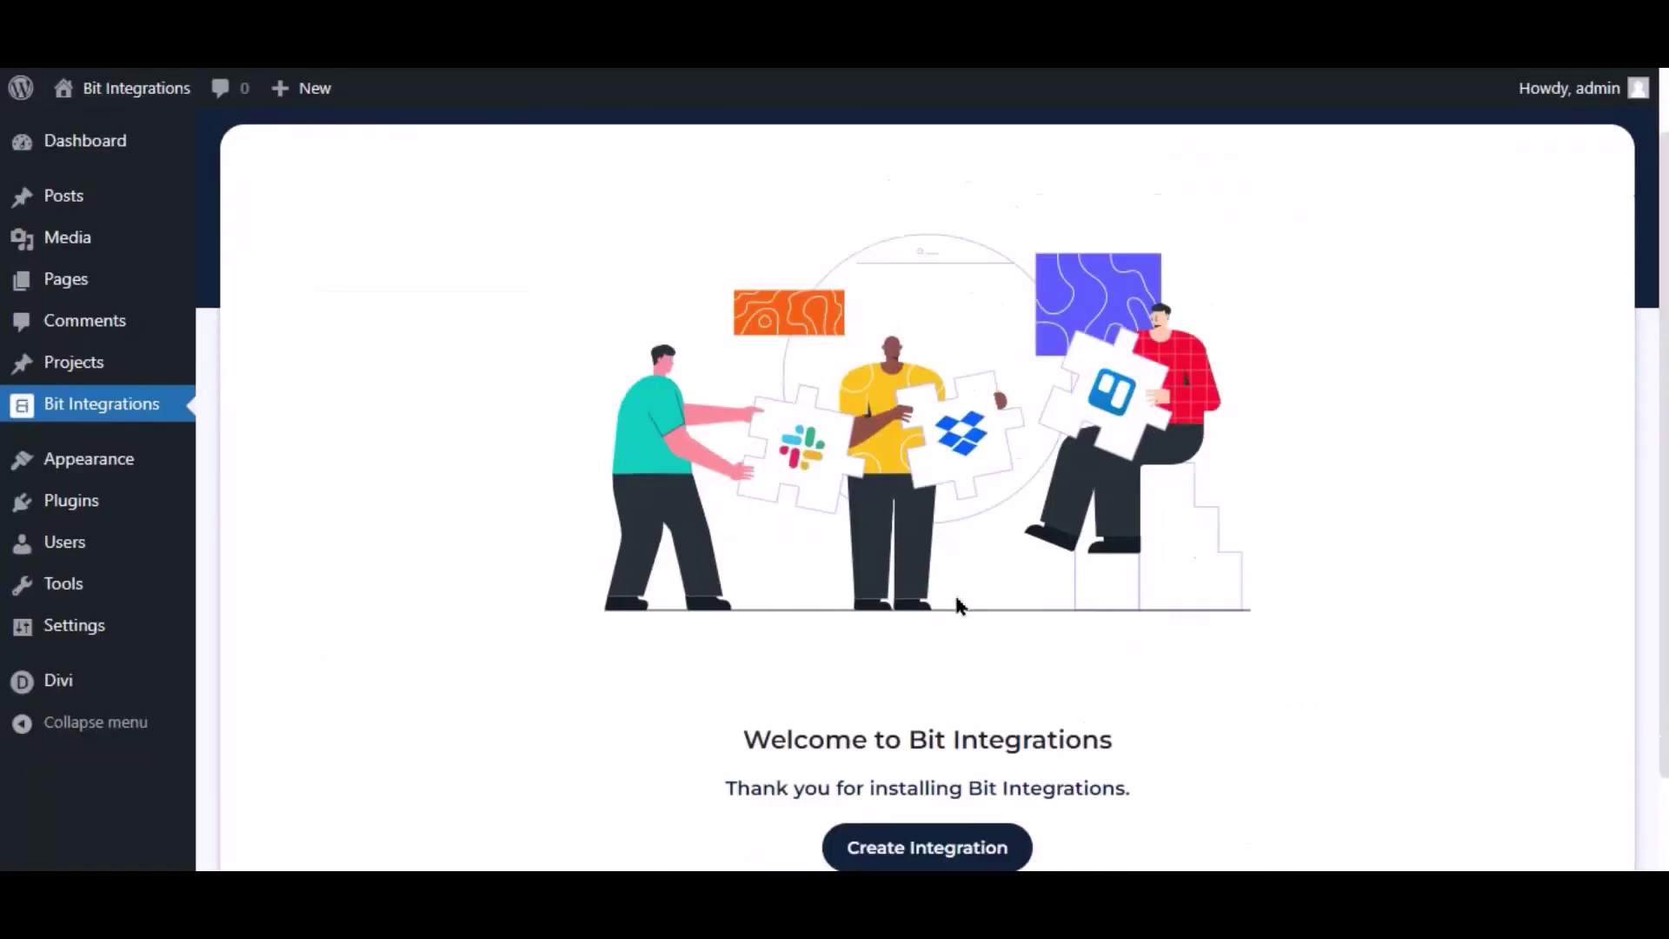
scroll(953, 593, "down", 3)
- Create a new integration with Divi's 'Contact Form' as the trigger, then continue
left_click(924, 731)
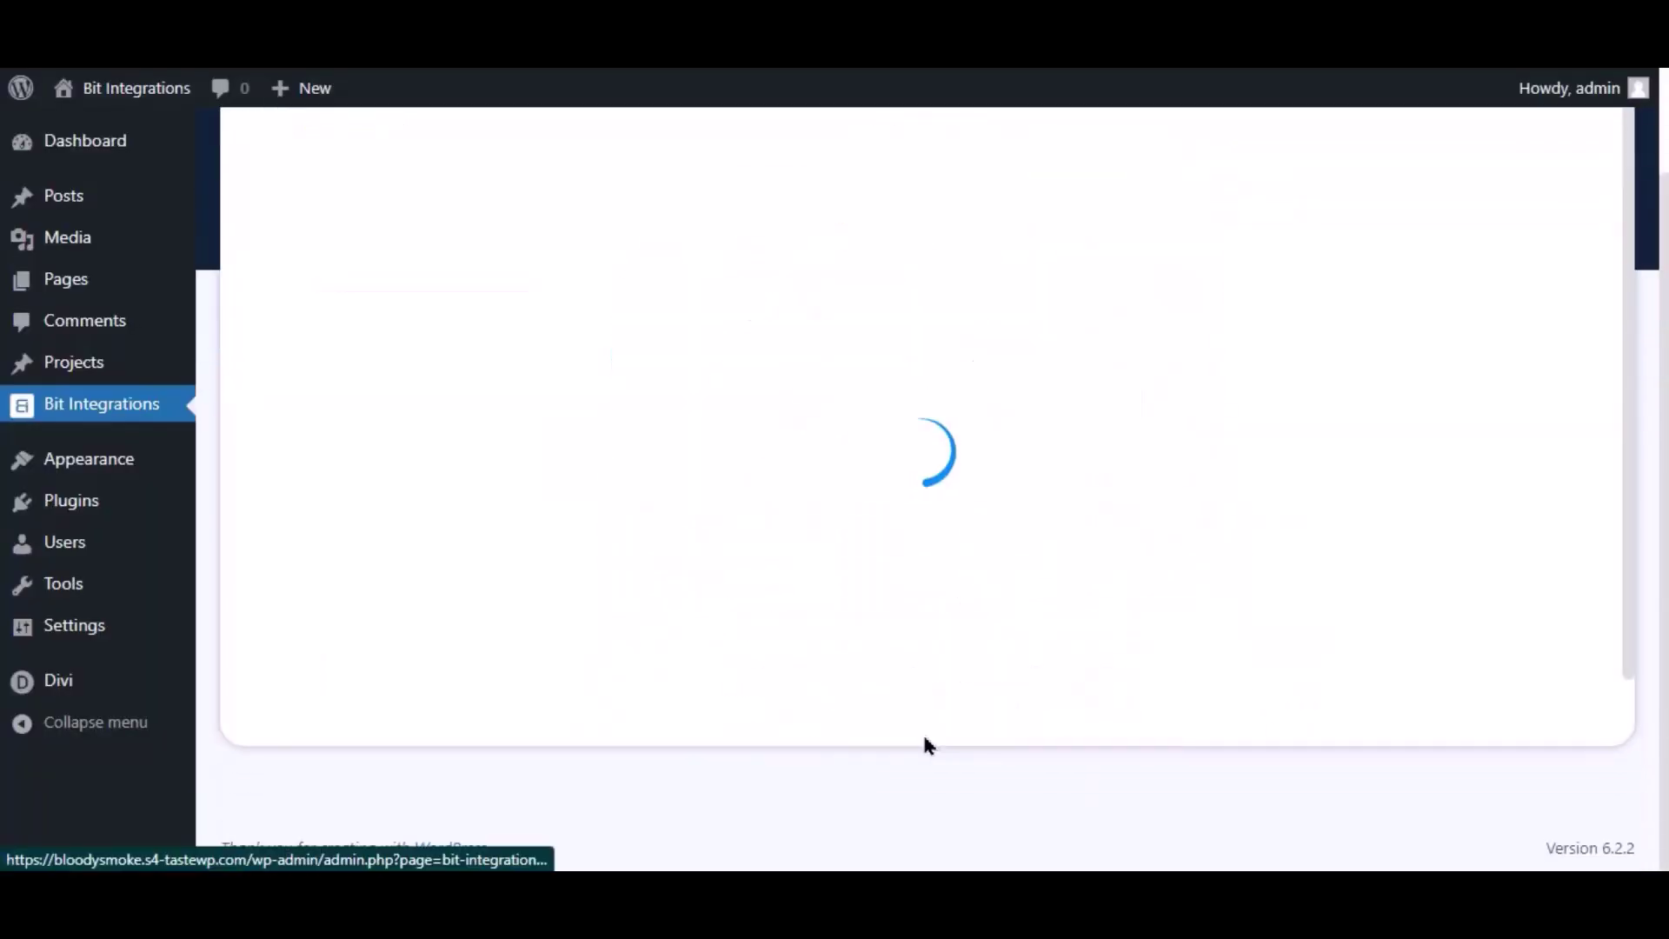
left_click(855, 313)
type("divi")
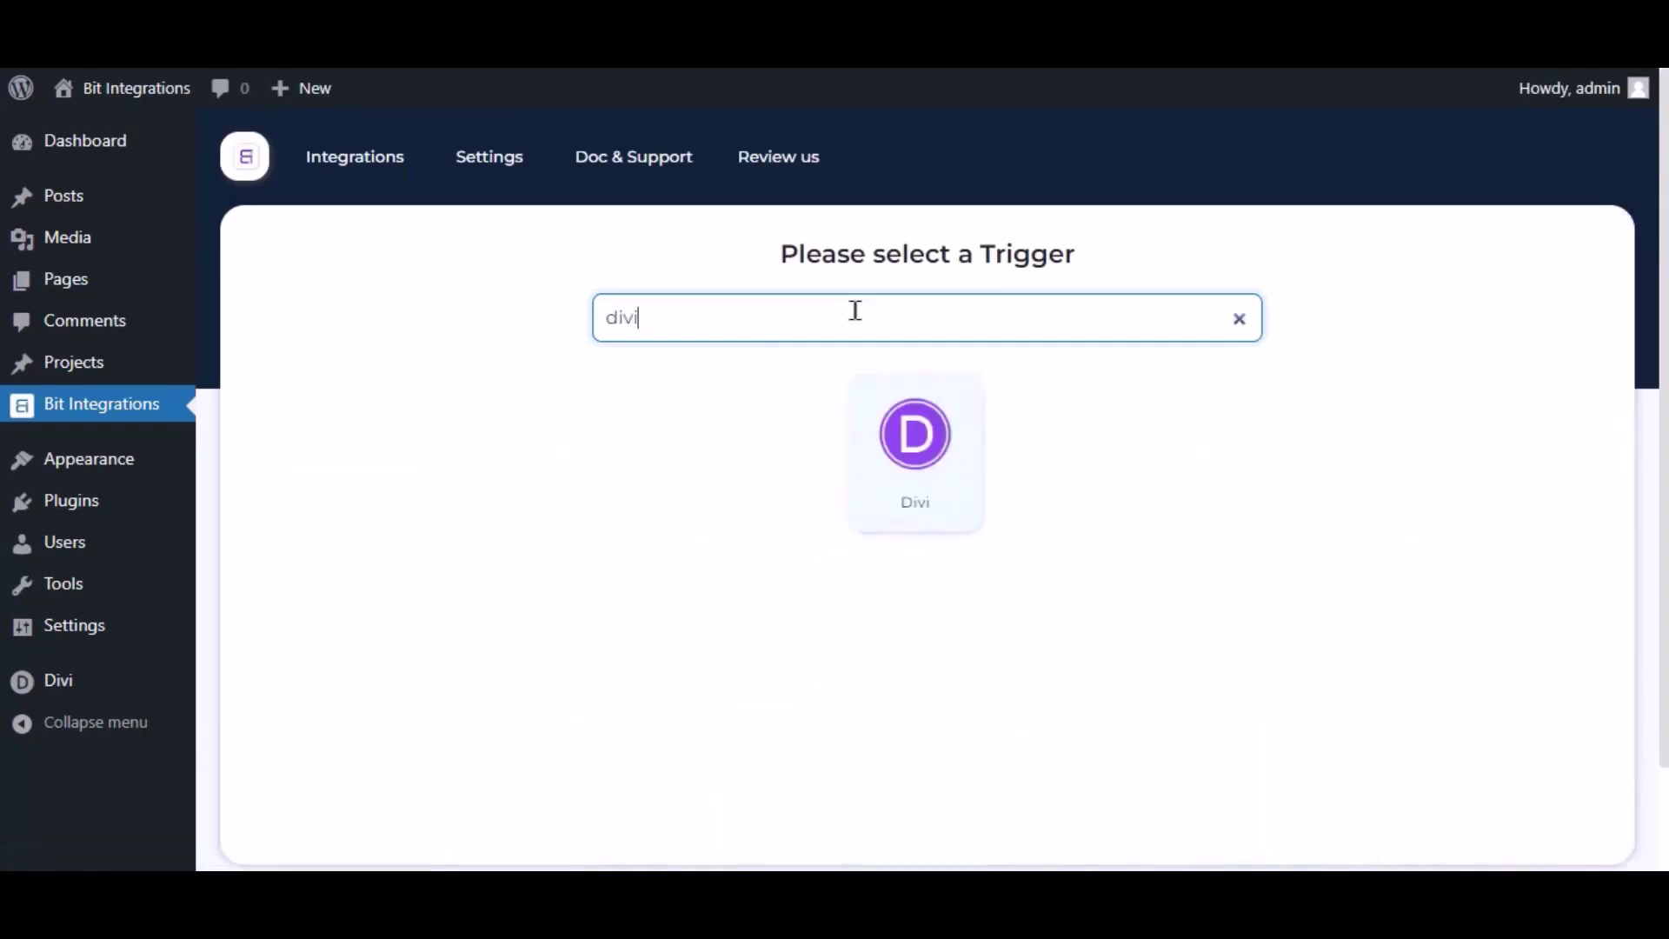
left_click(915, 457)
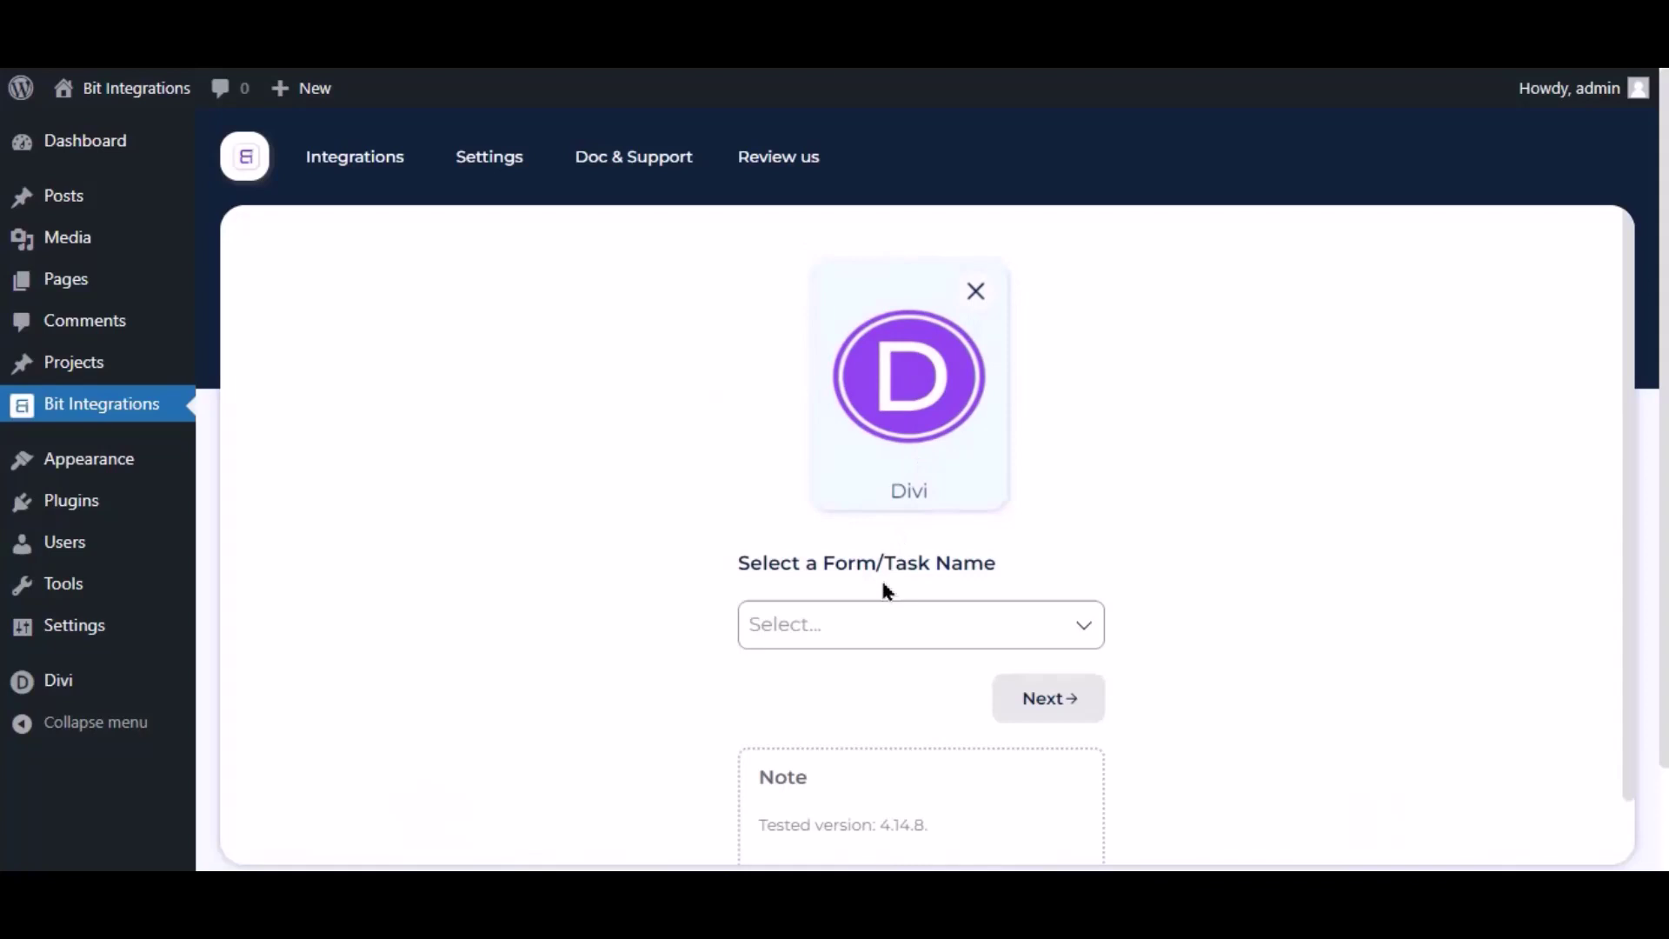
left_click(854, 627)
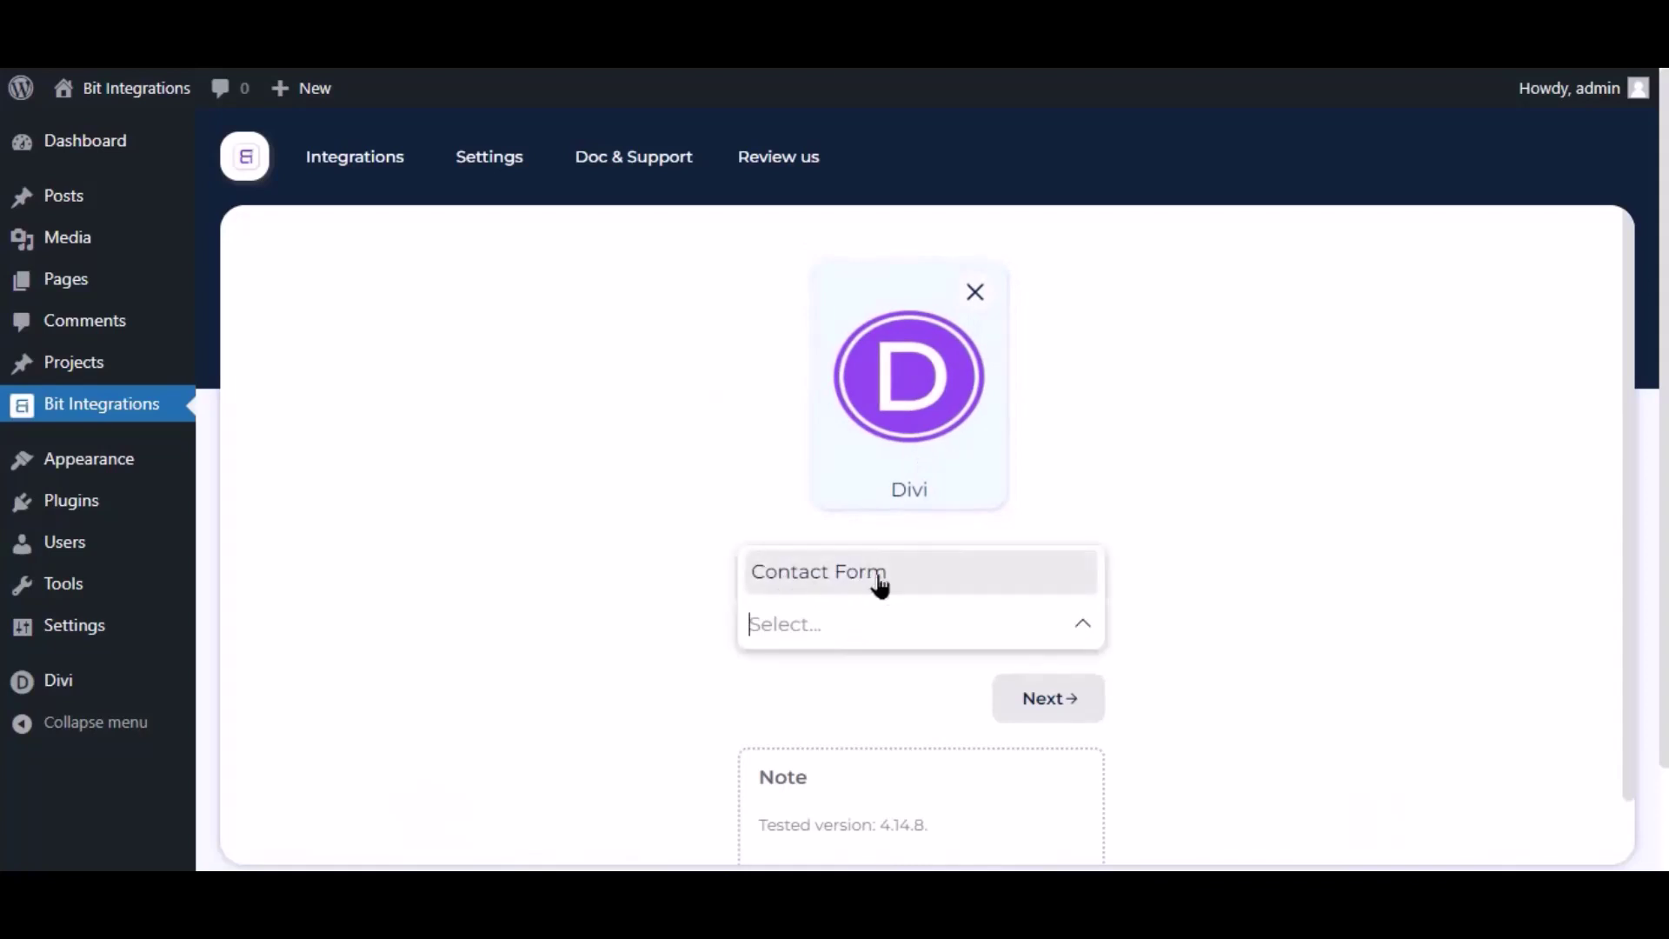
left_click(876, 584)
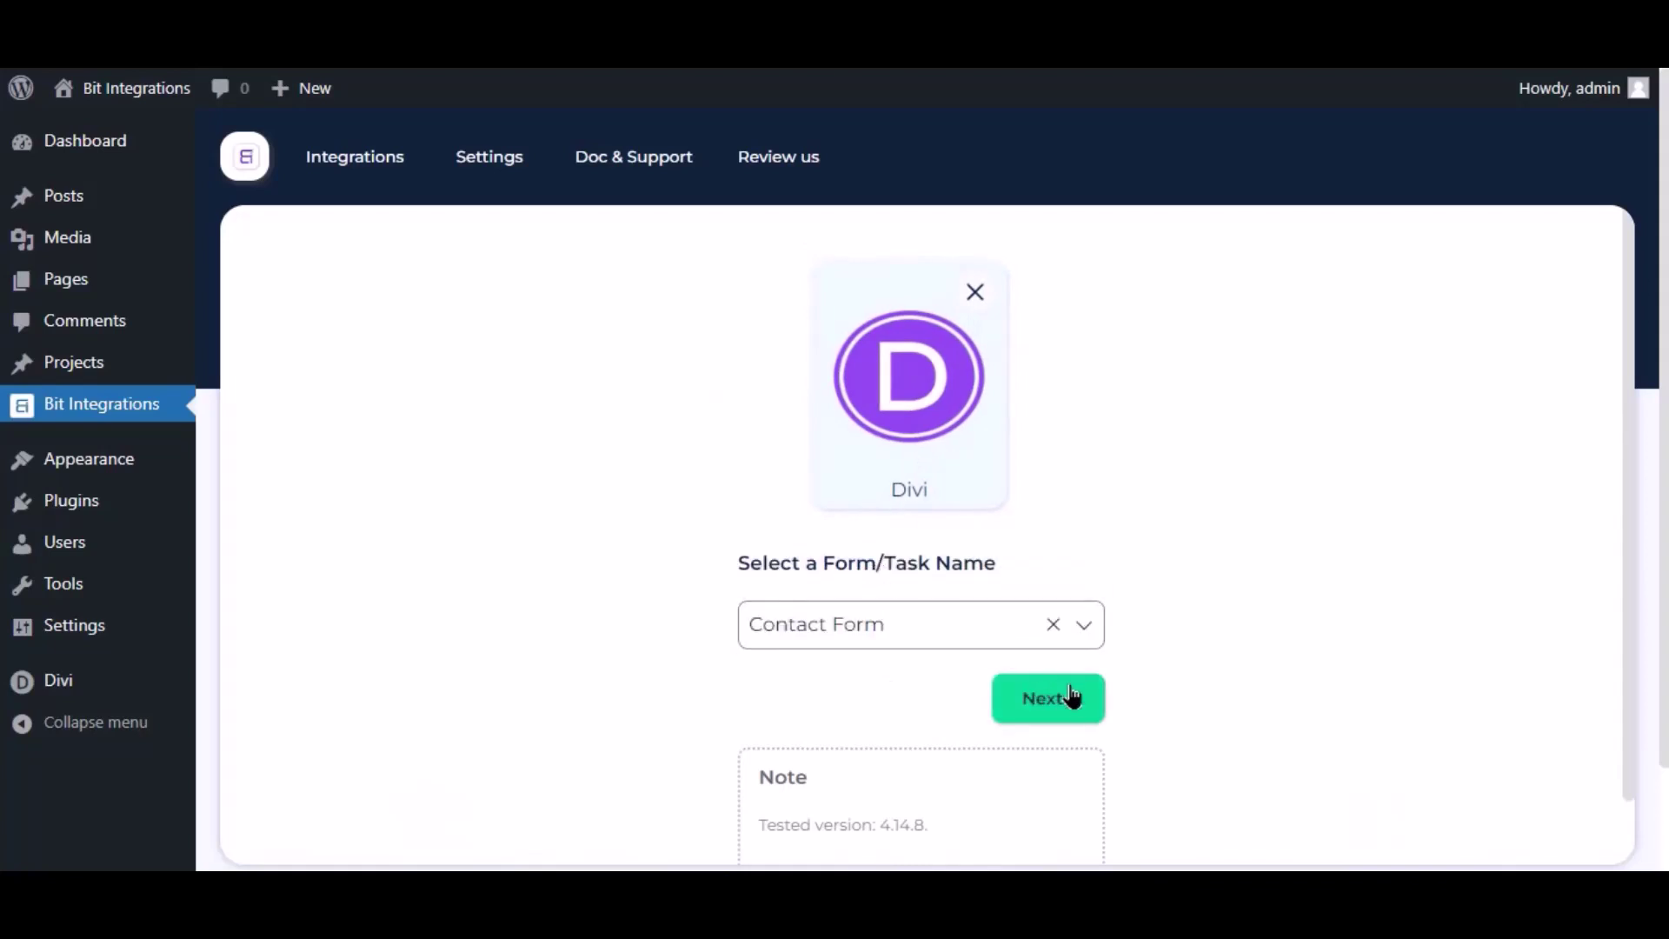
left_click(1069, 697)
- Pick MailerLite as the action and begin renaming the integration to 'Bit Integrations'
left_click(726, 198)
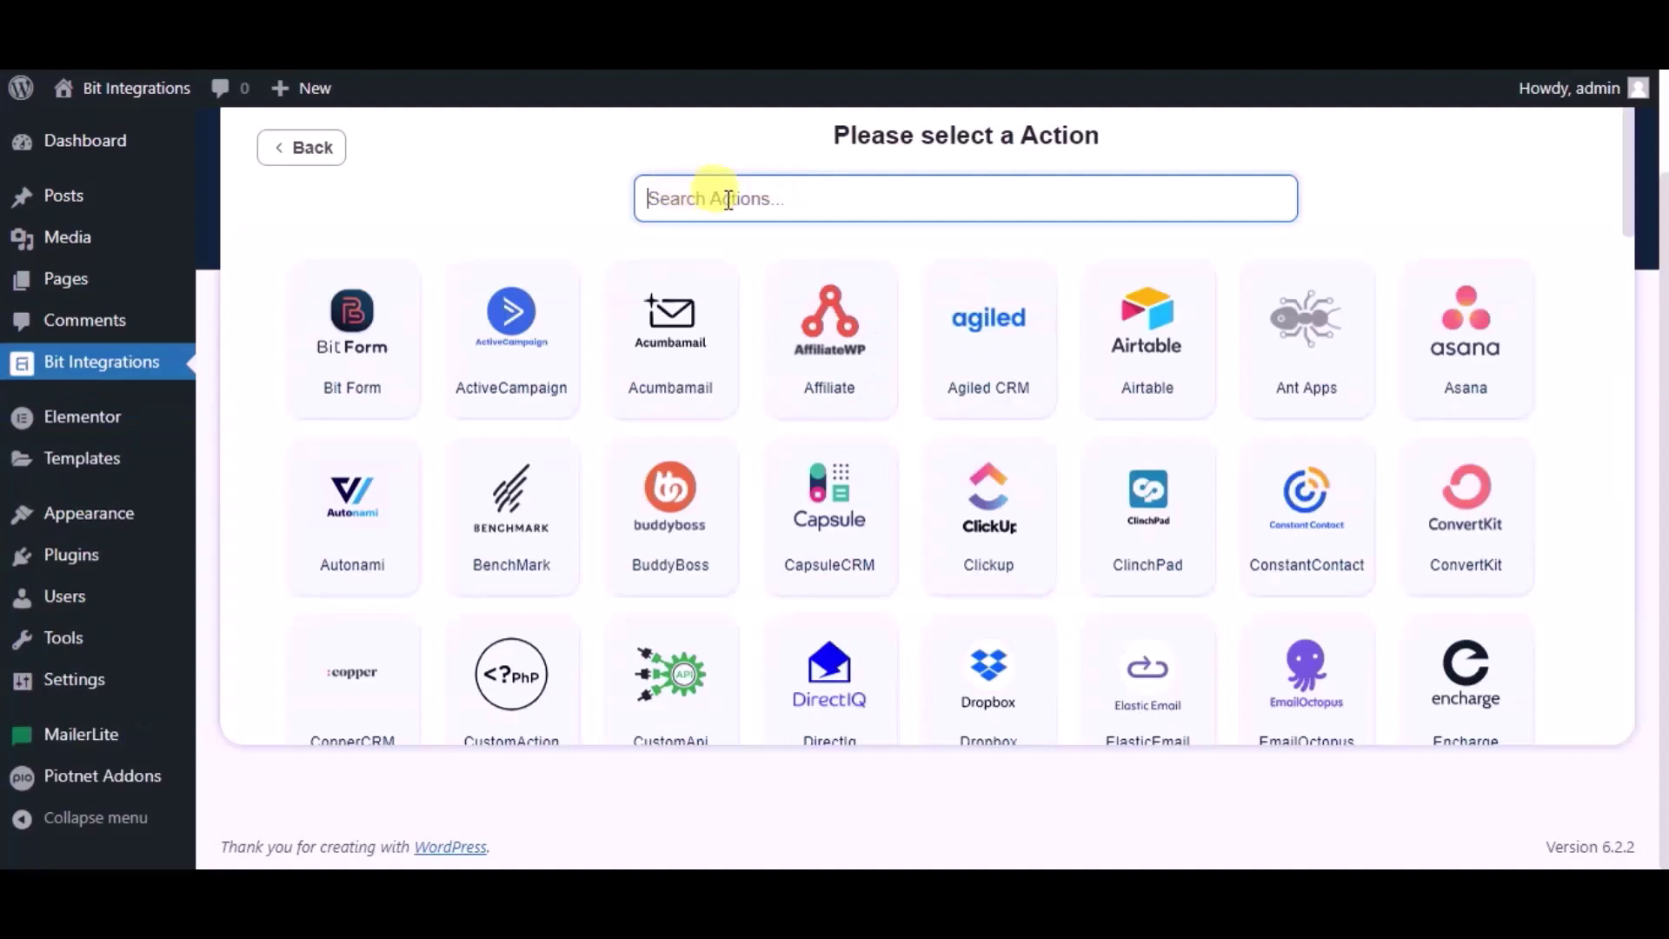
type("mailer")
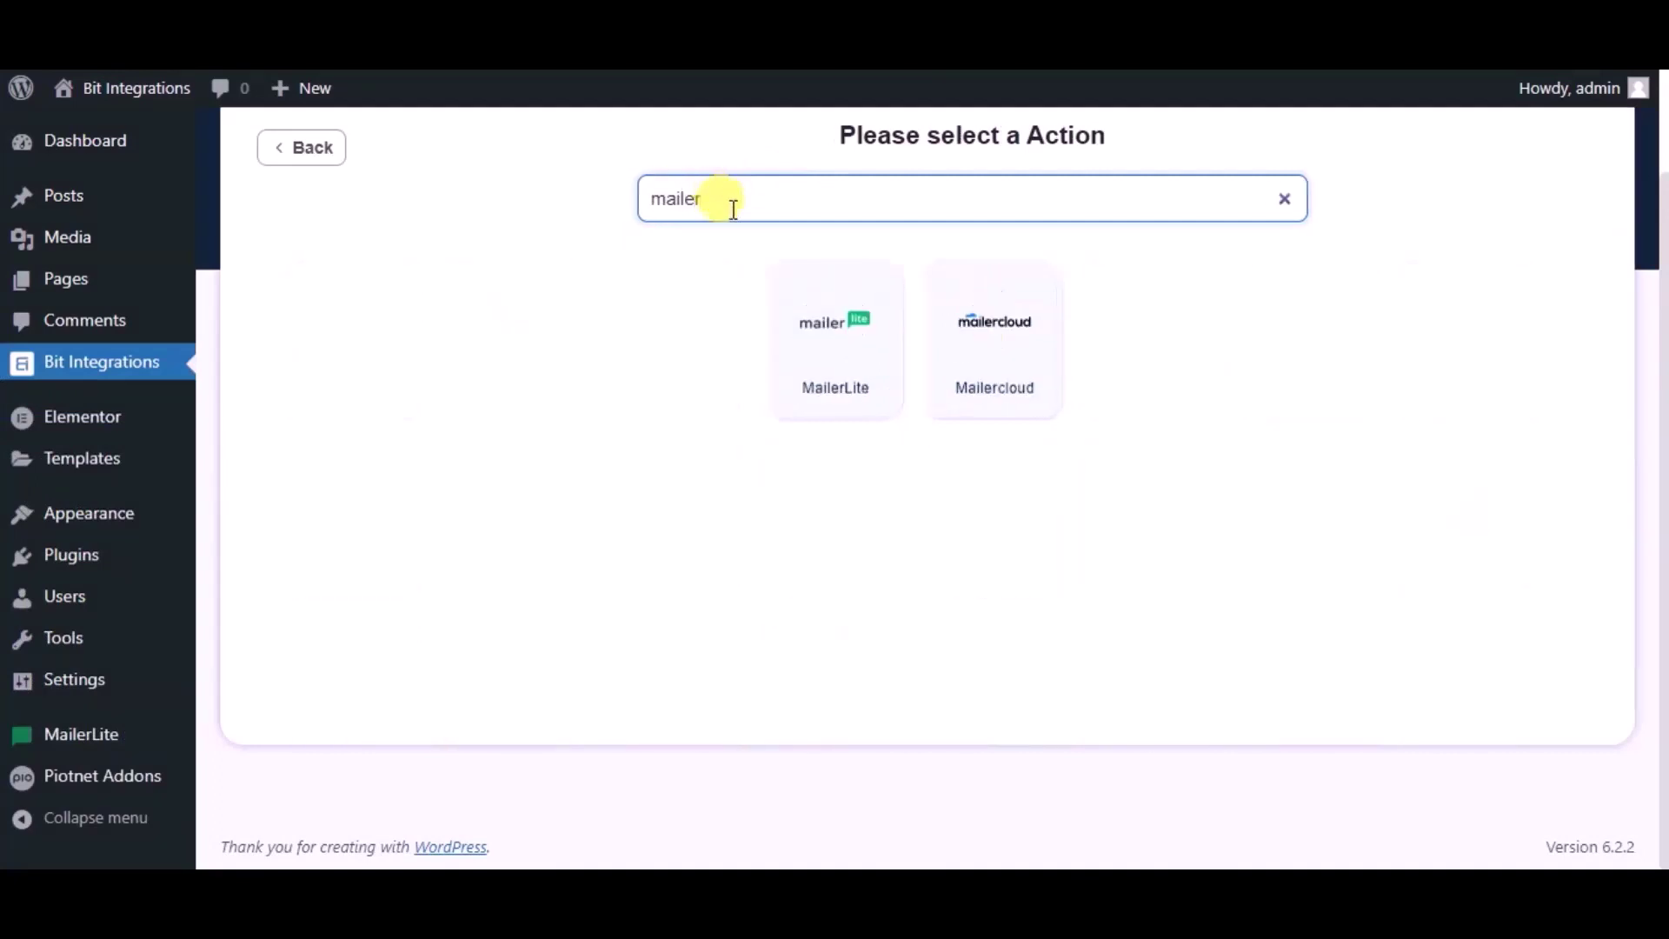
left_click(793, 336)
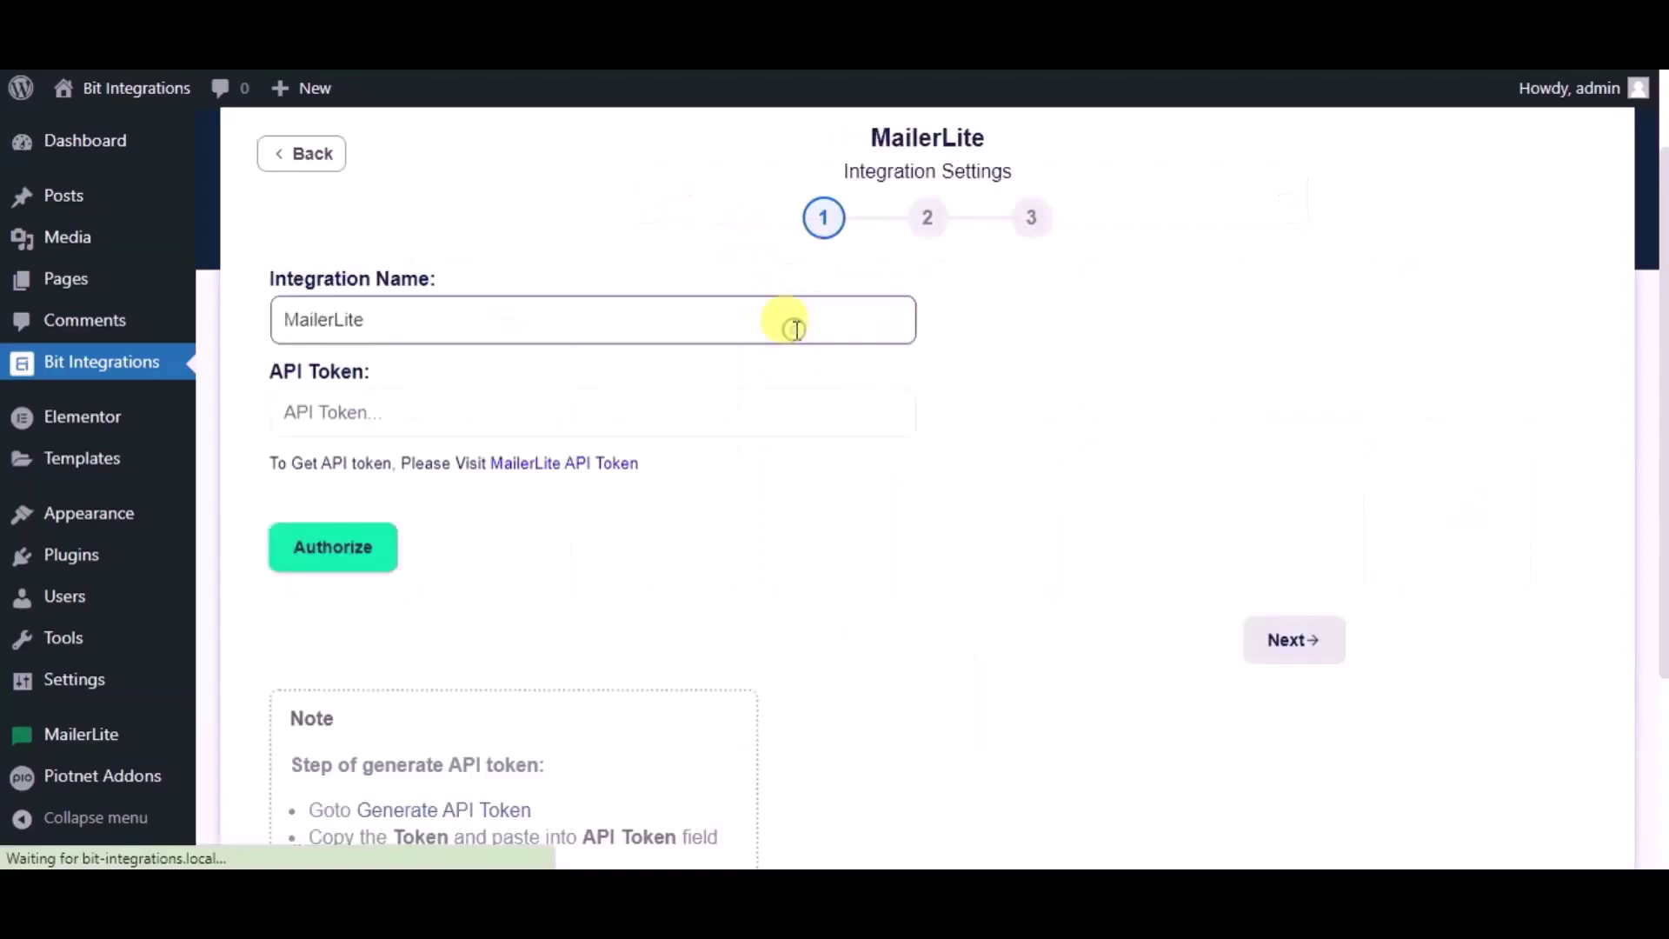
double_click(630, 331)
type("Bit ")
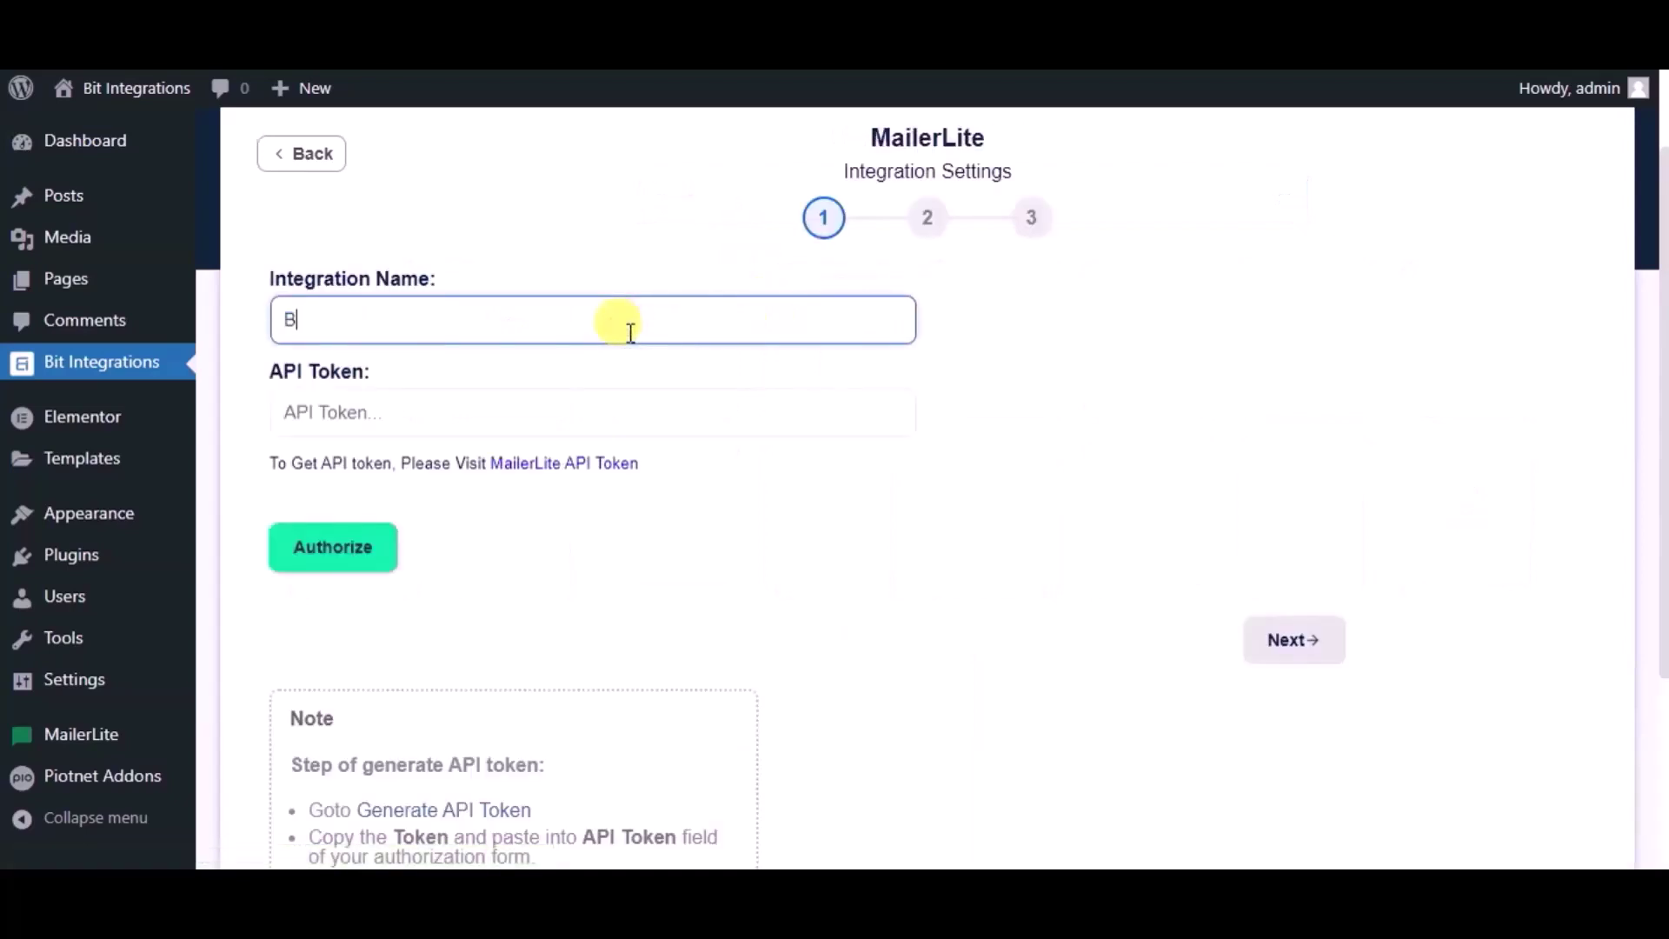
type("Inte")
type("gr")
type("ations")
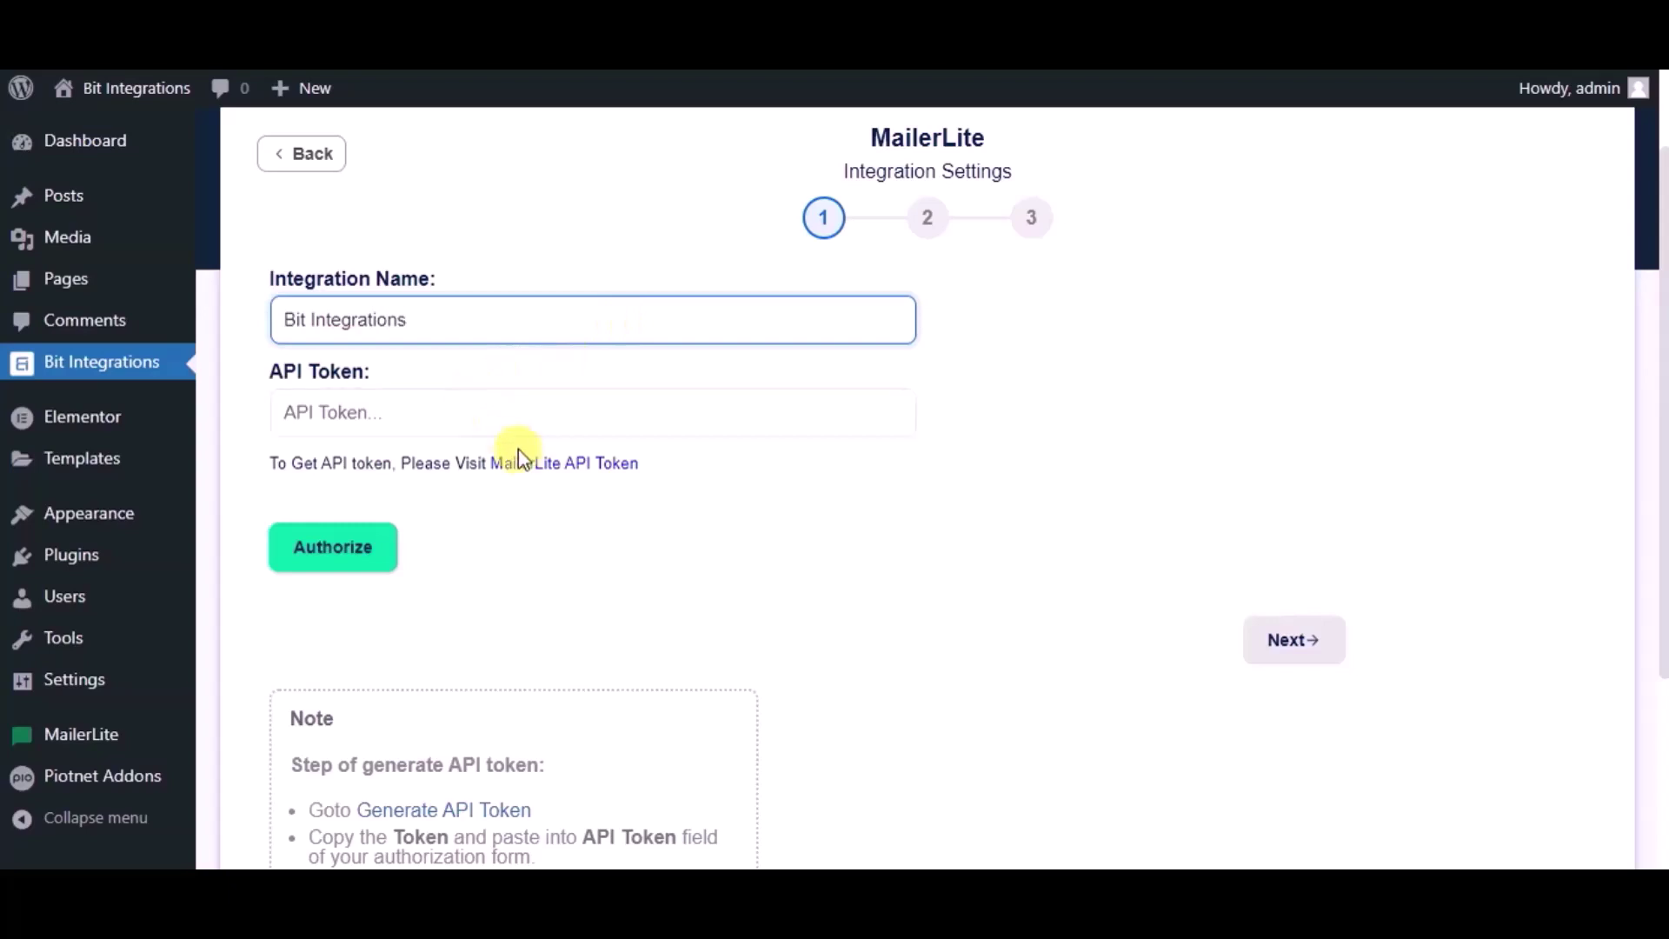
- Generate a MailerLite API token named 'Bit Integrations', accepting the terms, and copy it
left_click(532, 470)
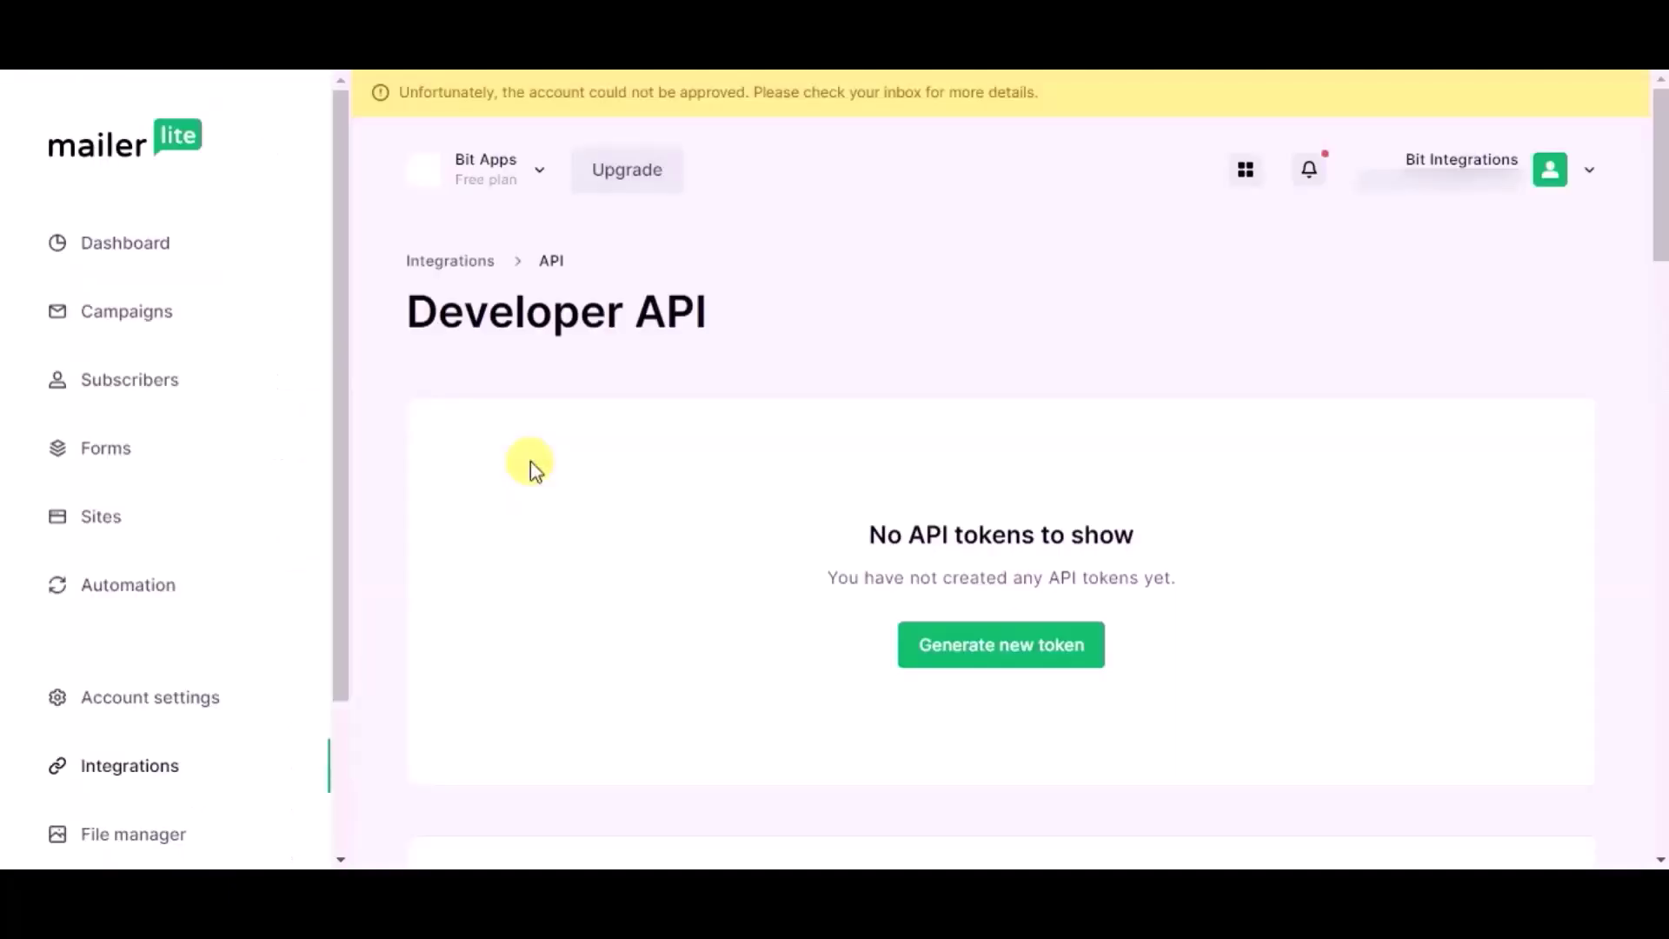
left_click(966, 660)
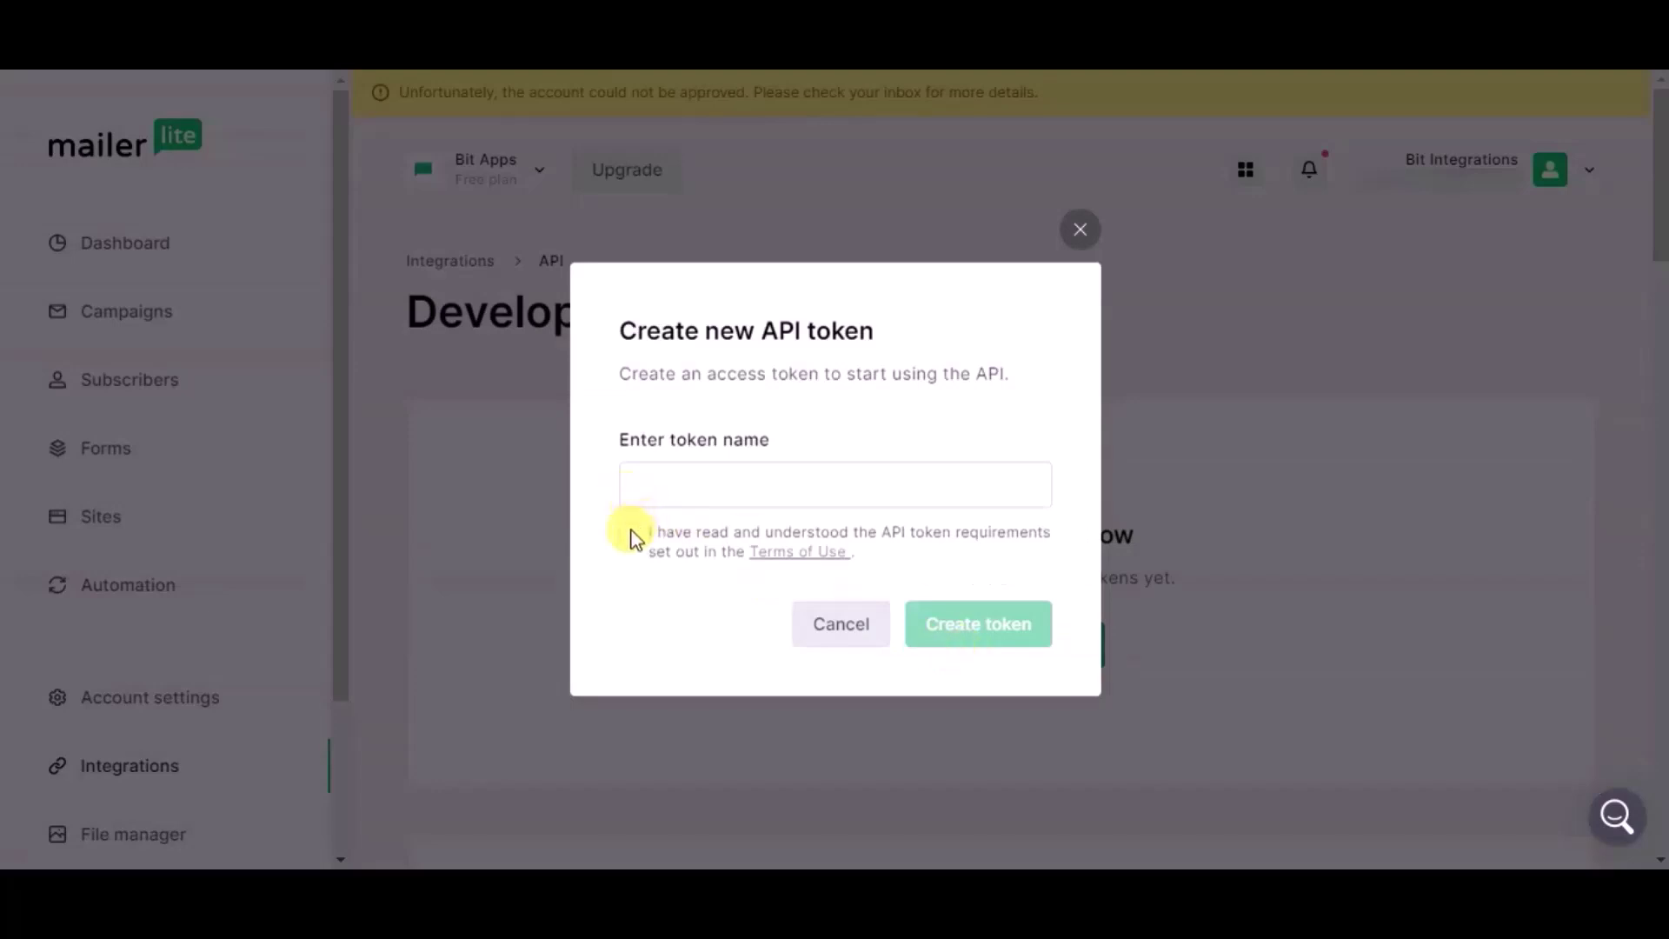
left_click(629, 532)
left_click(634, 482)
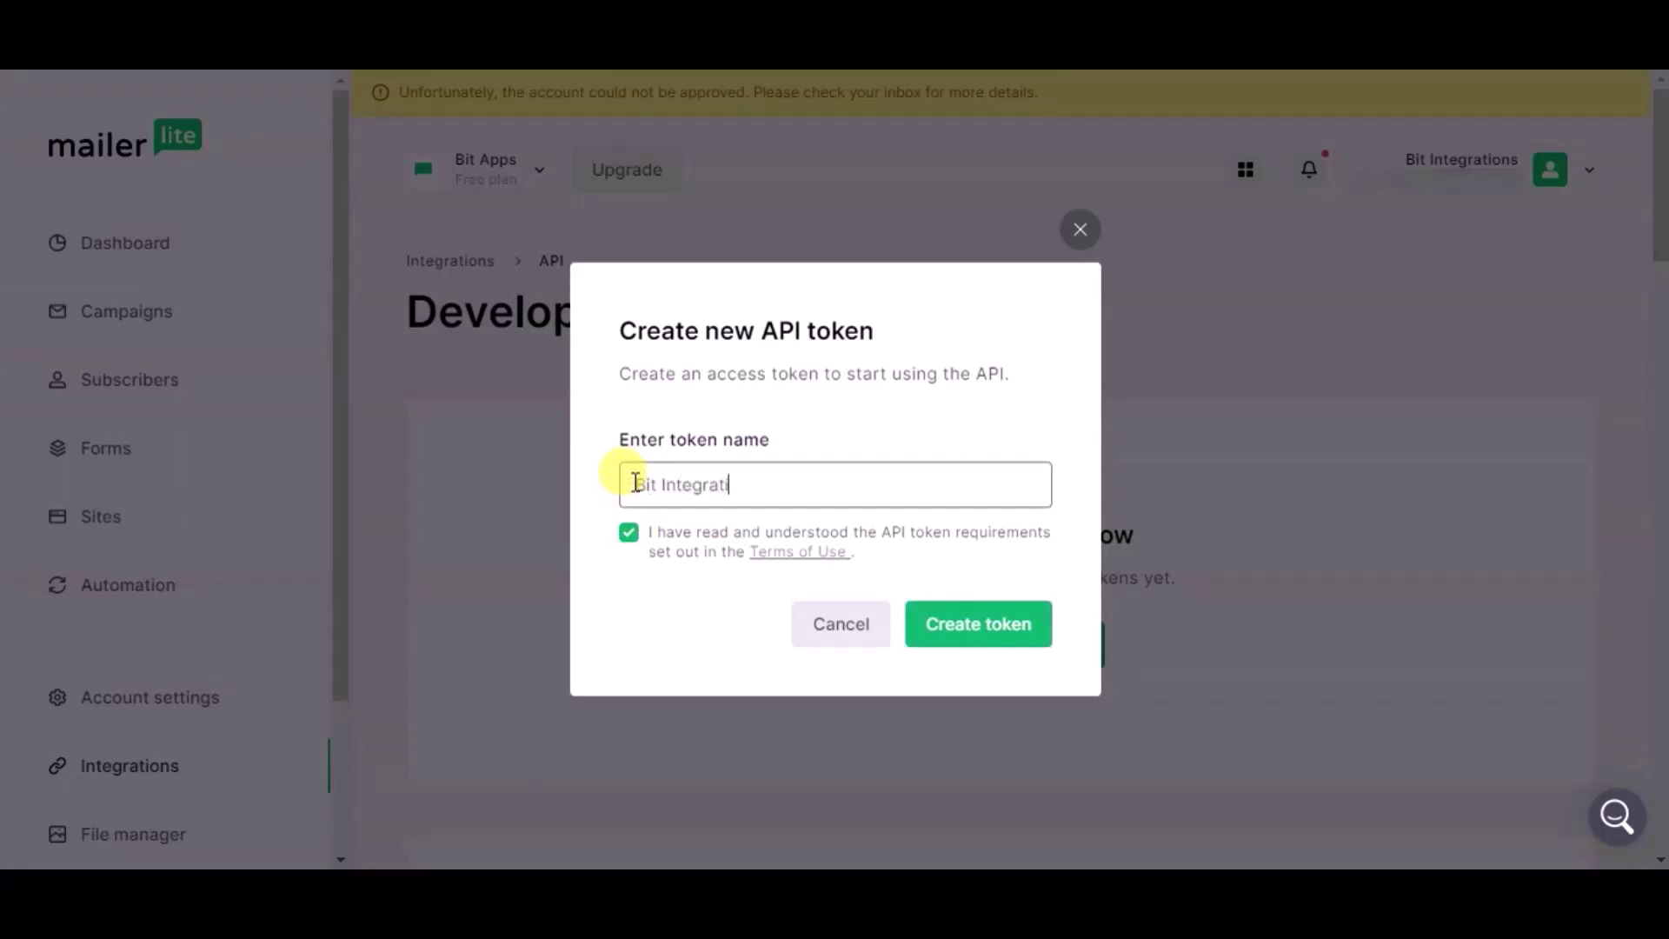
type("ons")
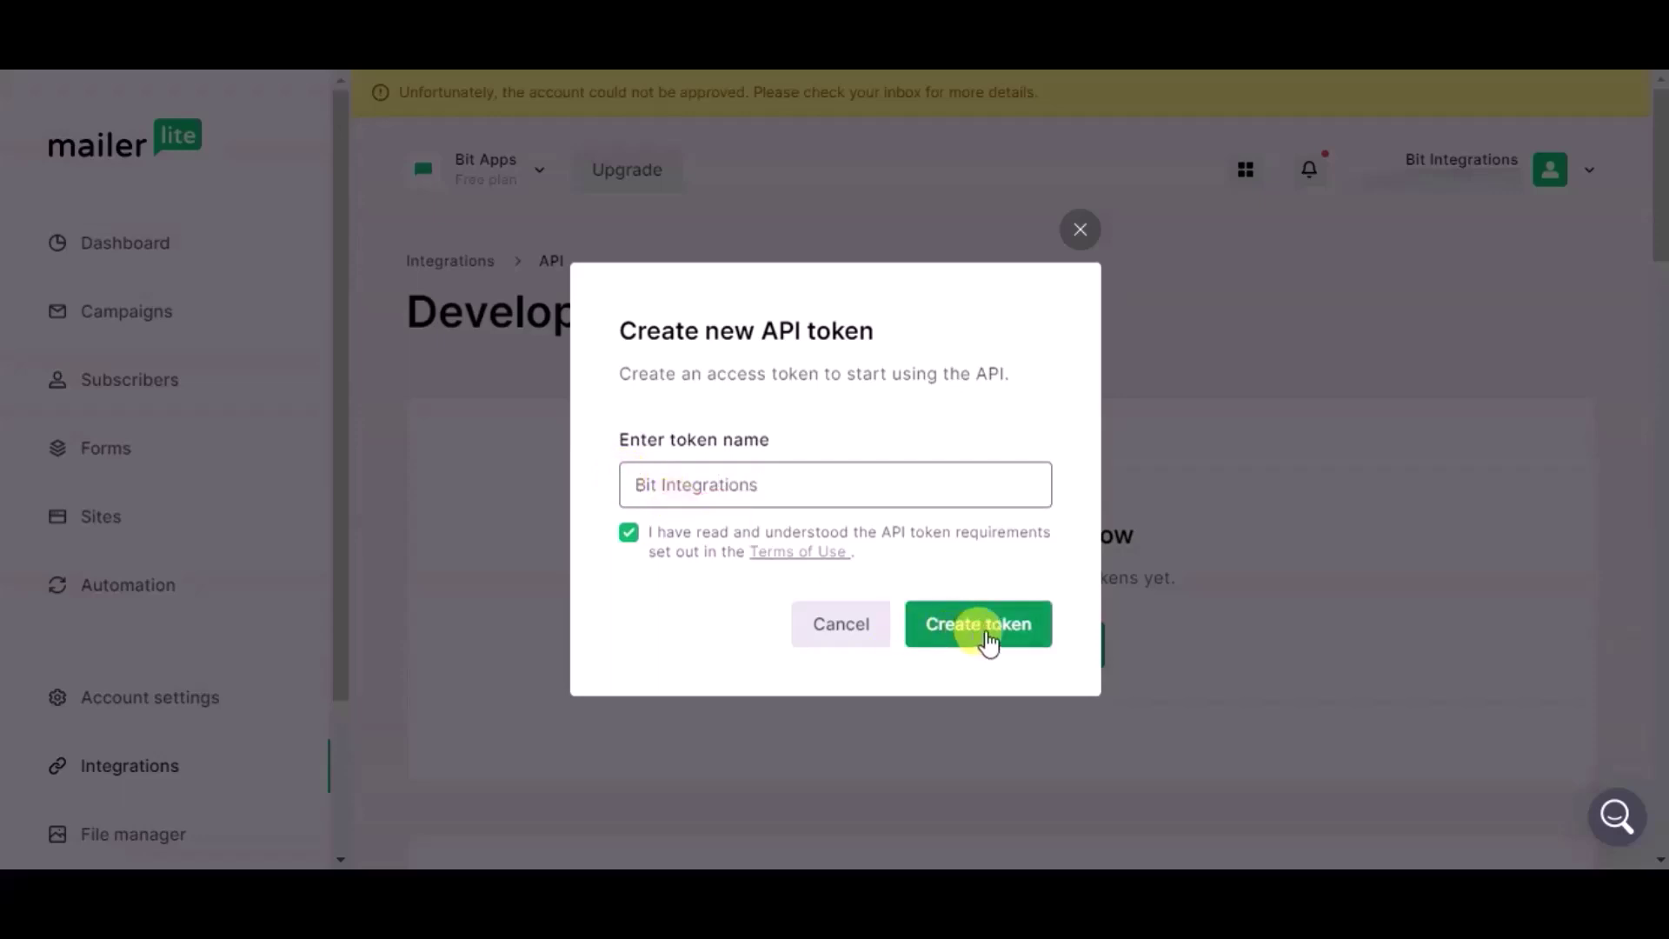
left_click(987, 642)
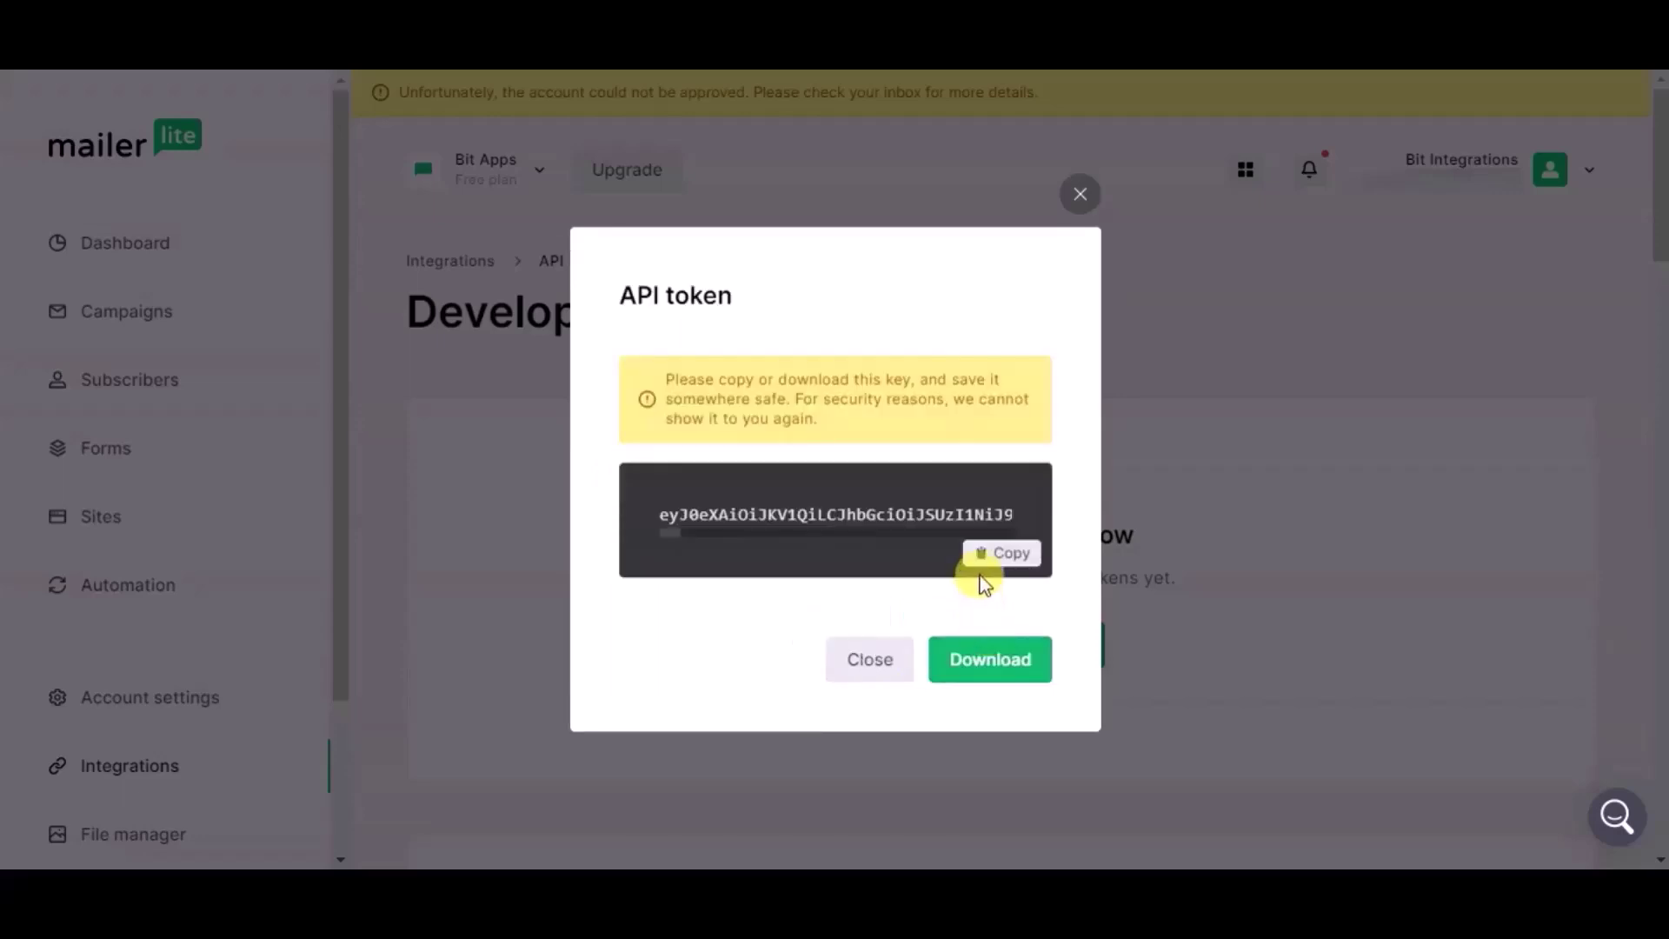
left_click(982, 564)
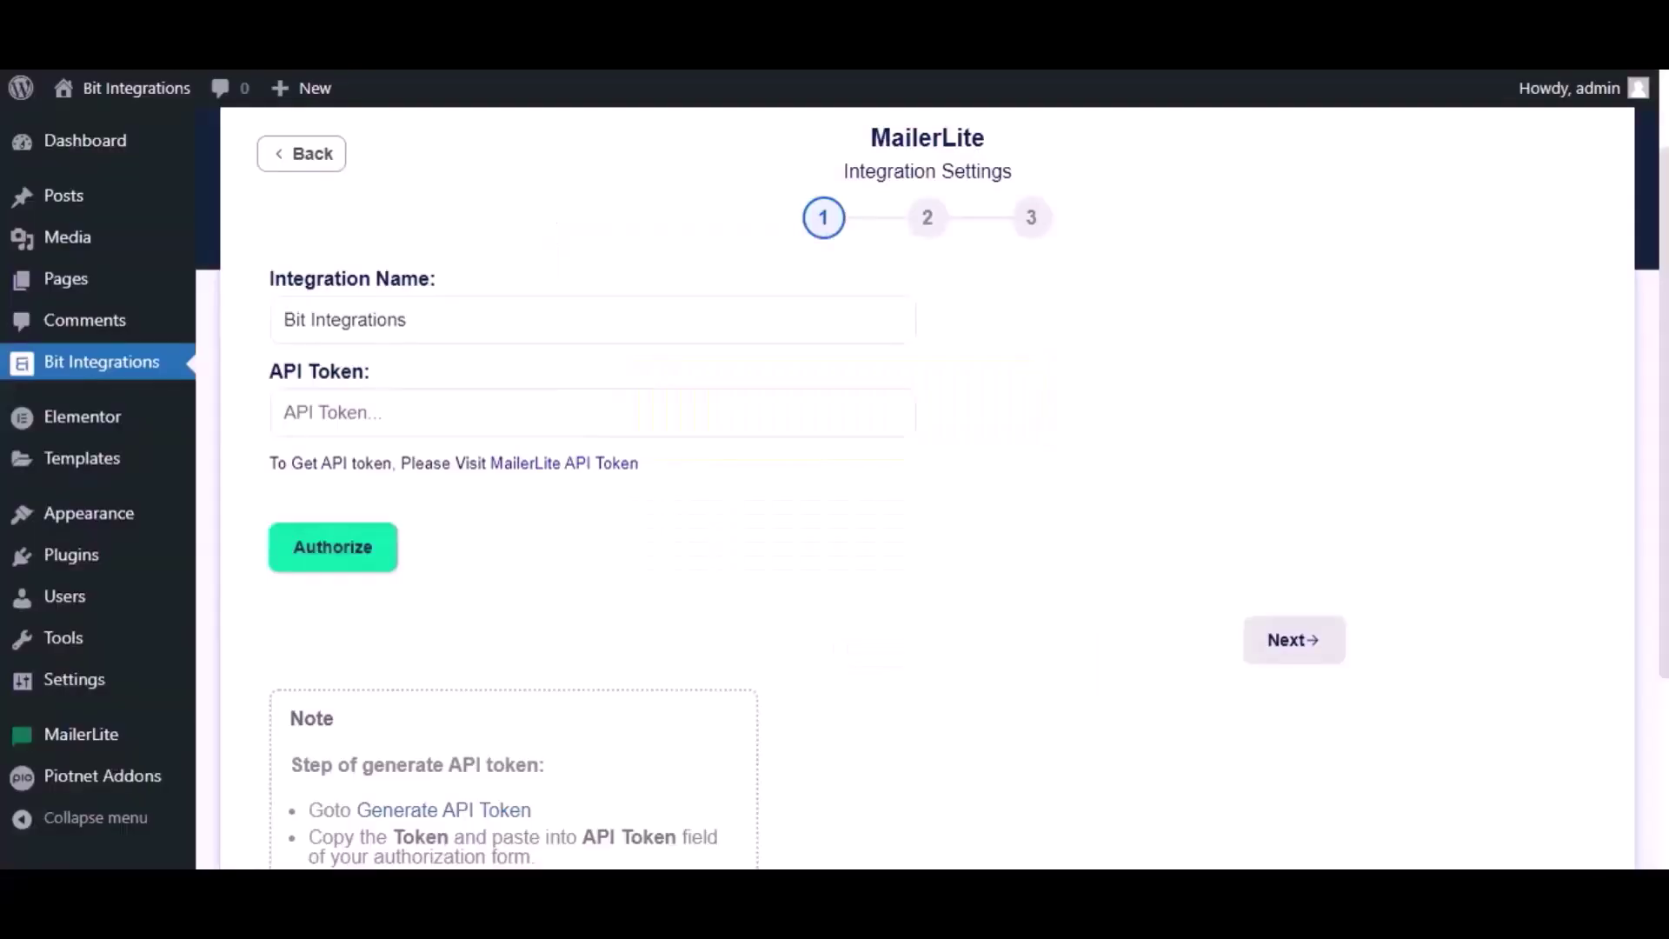
- Paste the copied MailerLite token into API Token, authorize it, and continue to mapping
left_click(335, 413)
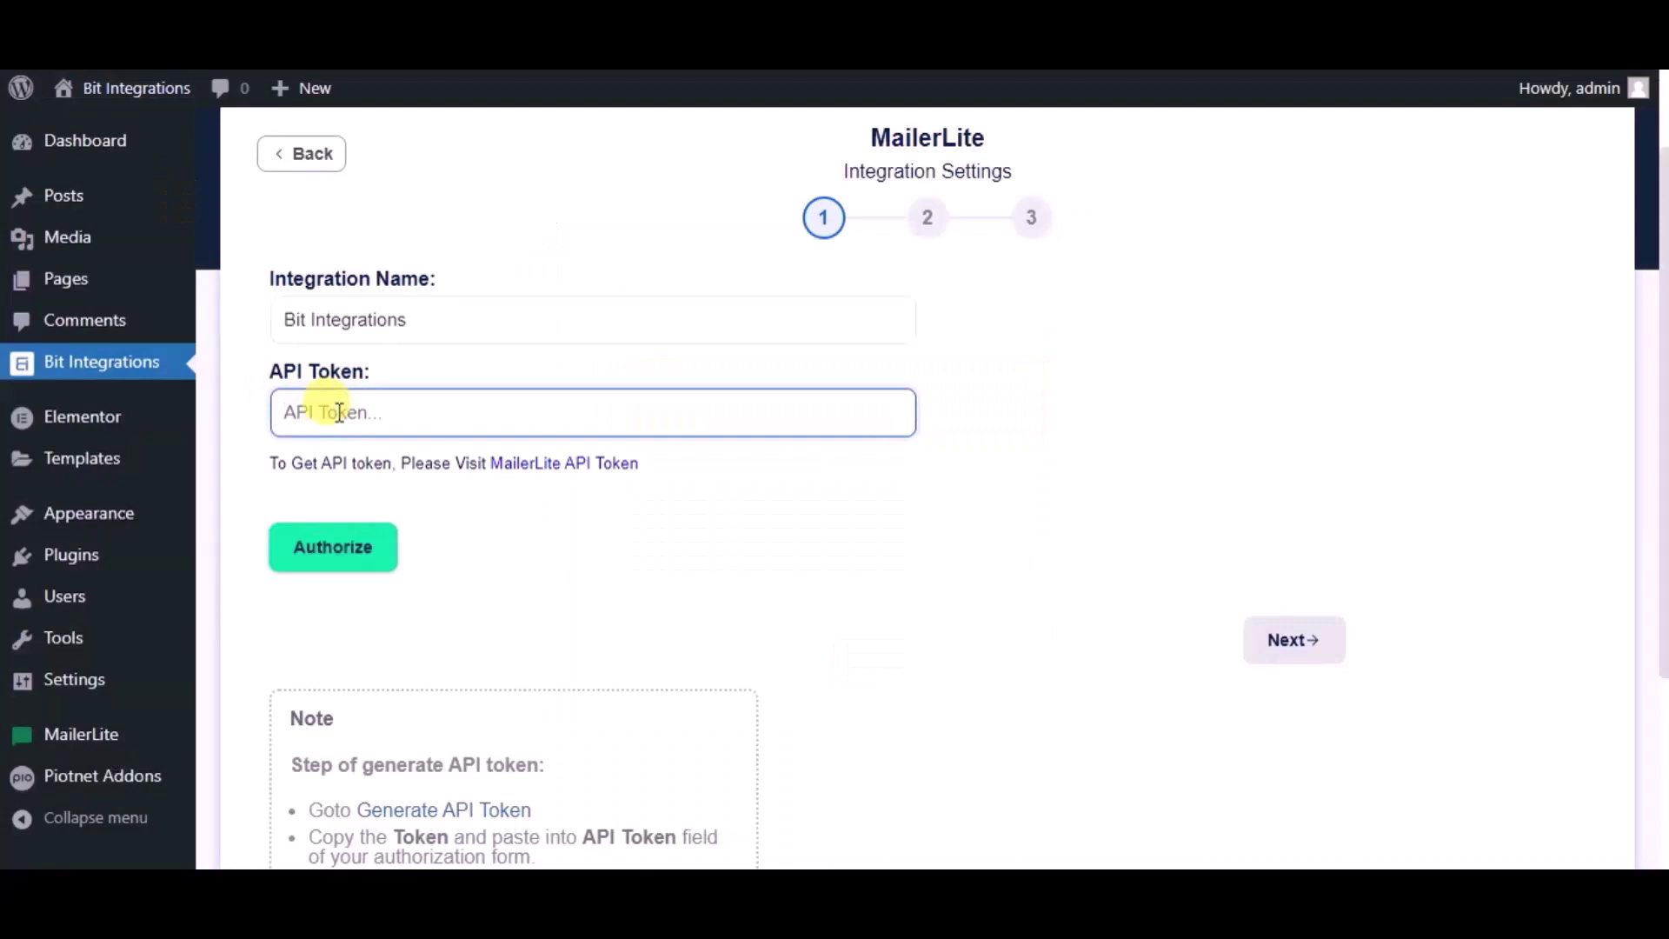
key("ctrl+v")
left_click(342, 549)
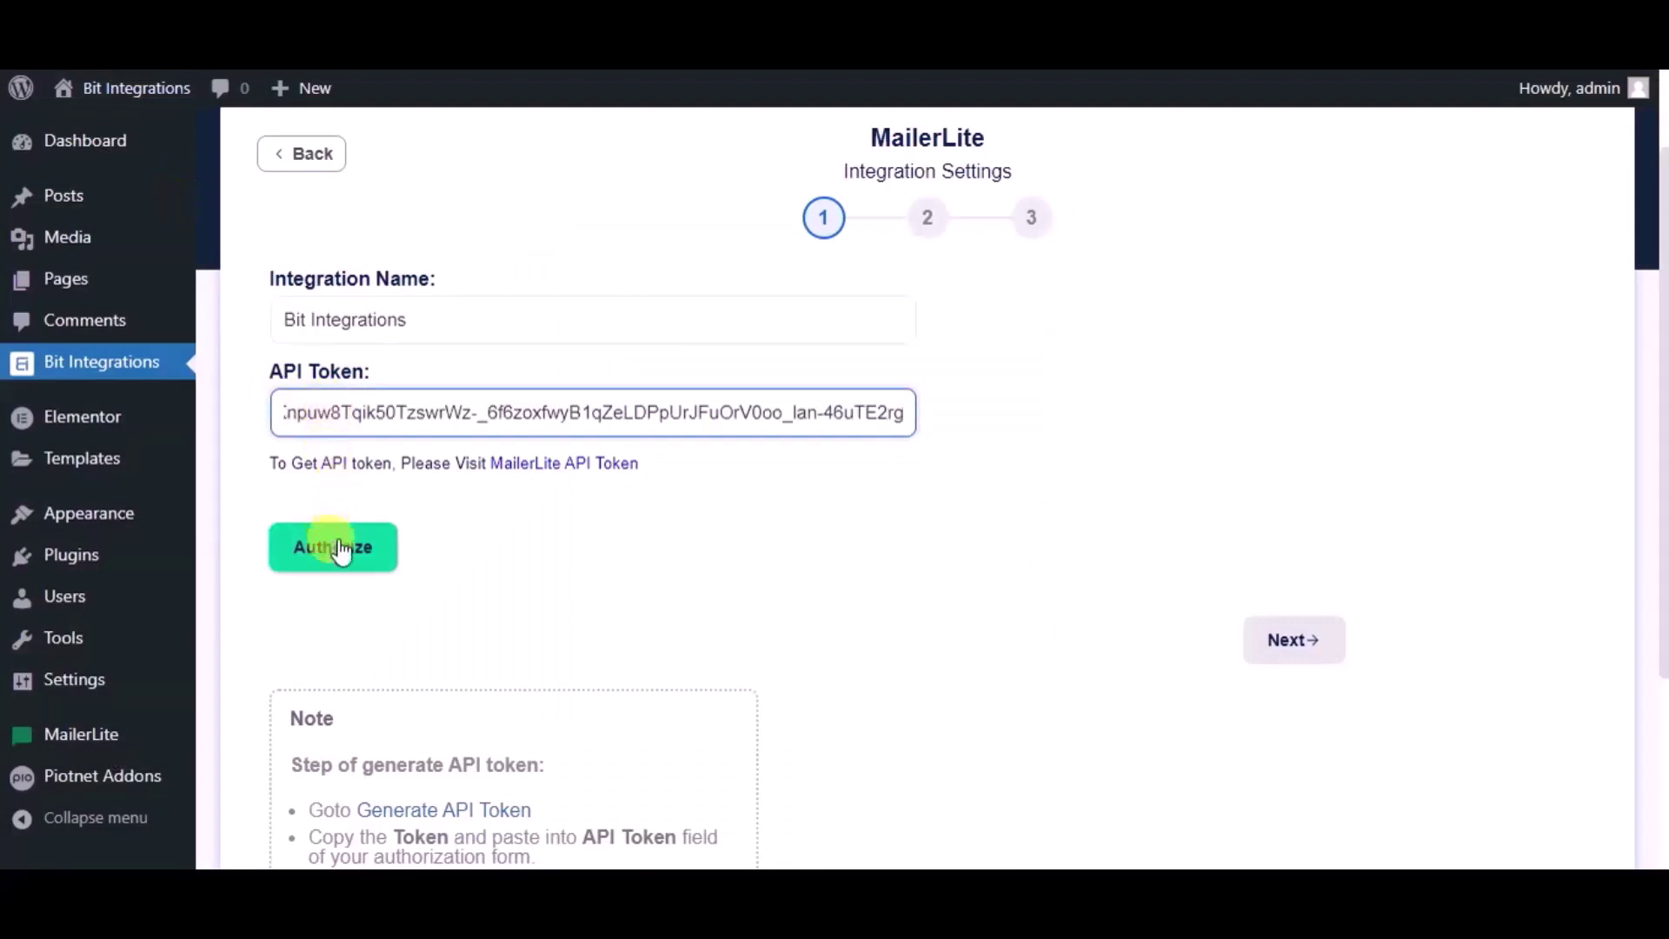
left_click(341, 549)
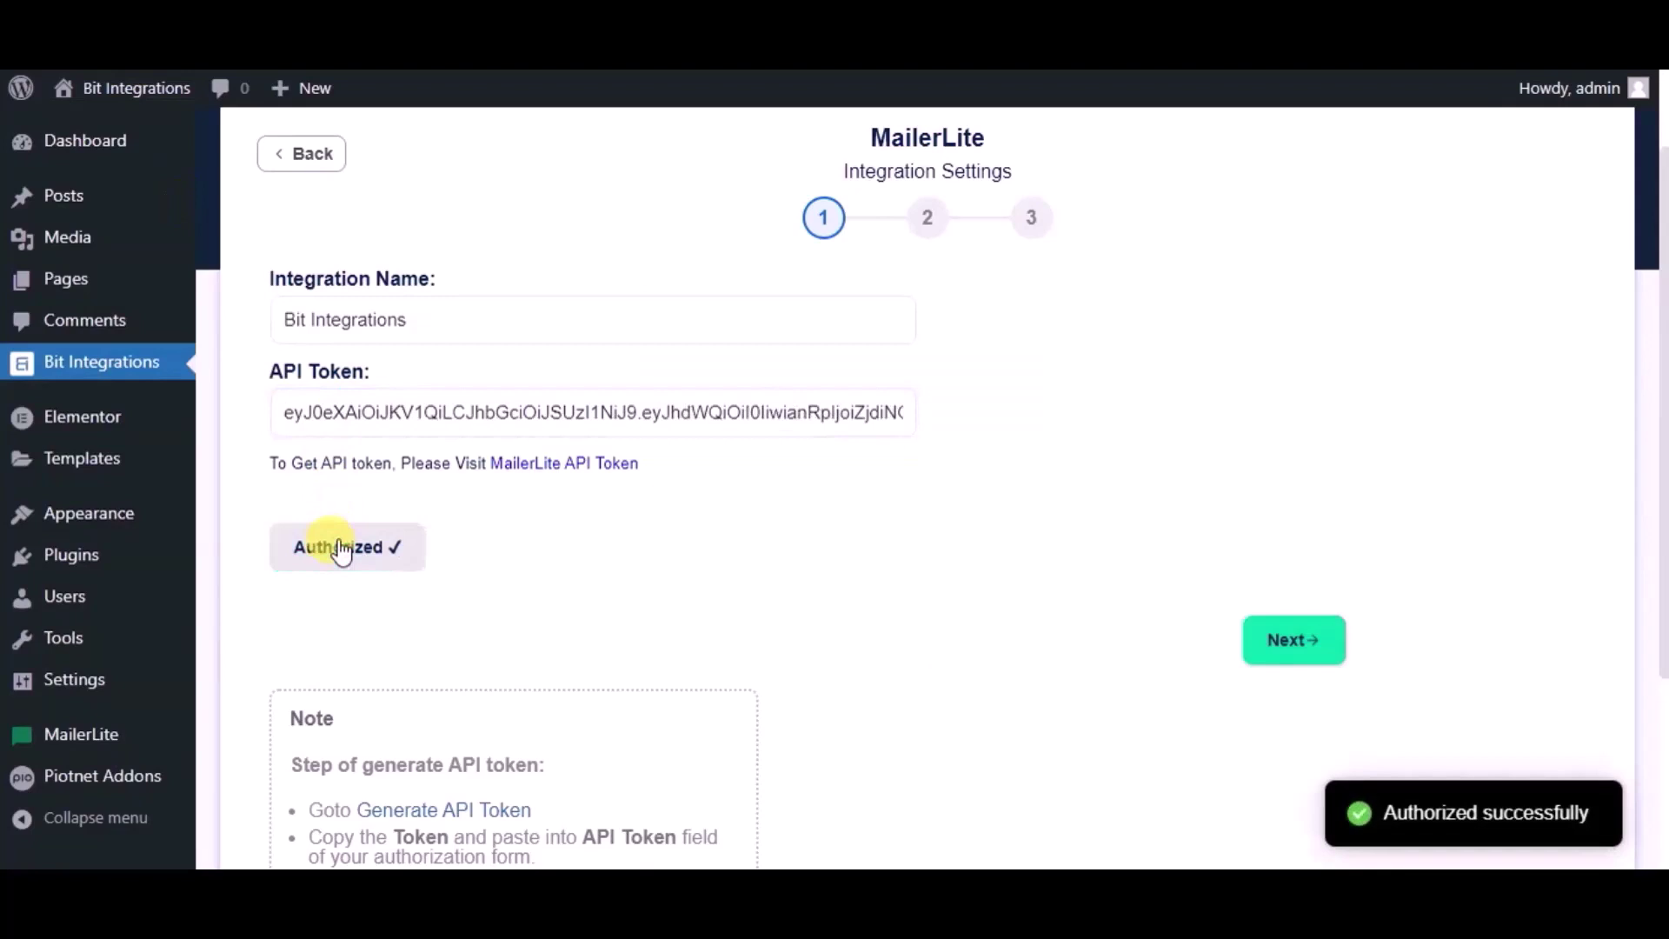
left_click(1315, 662)
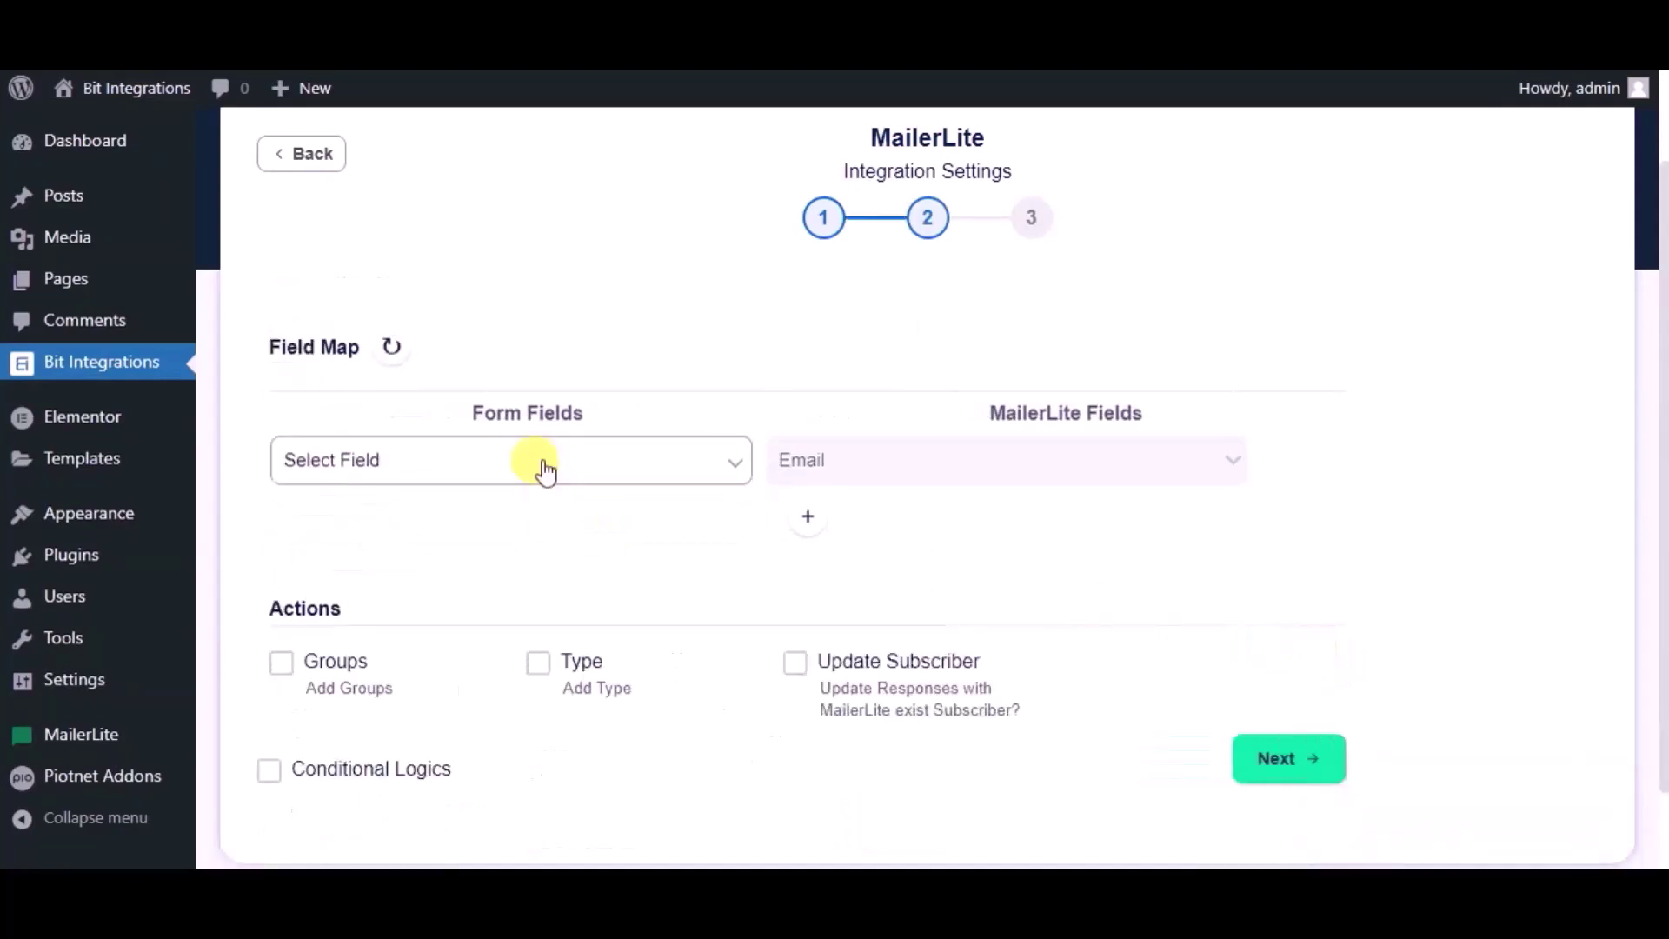
- Map the form's Email field to MailerLite Email in the first row
left_click(542, 464)
left_click(364, 538)
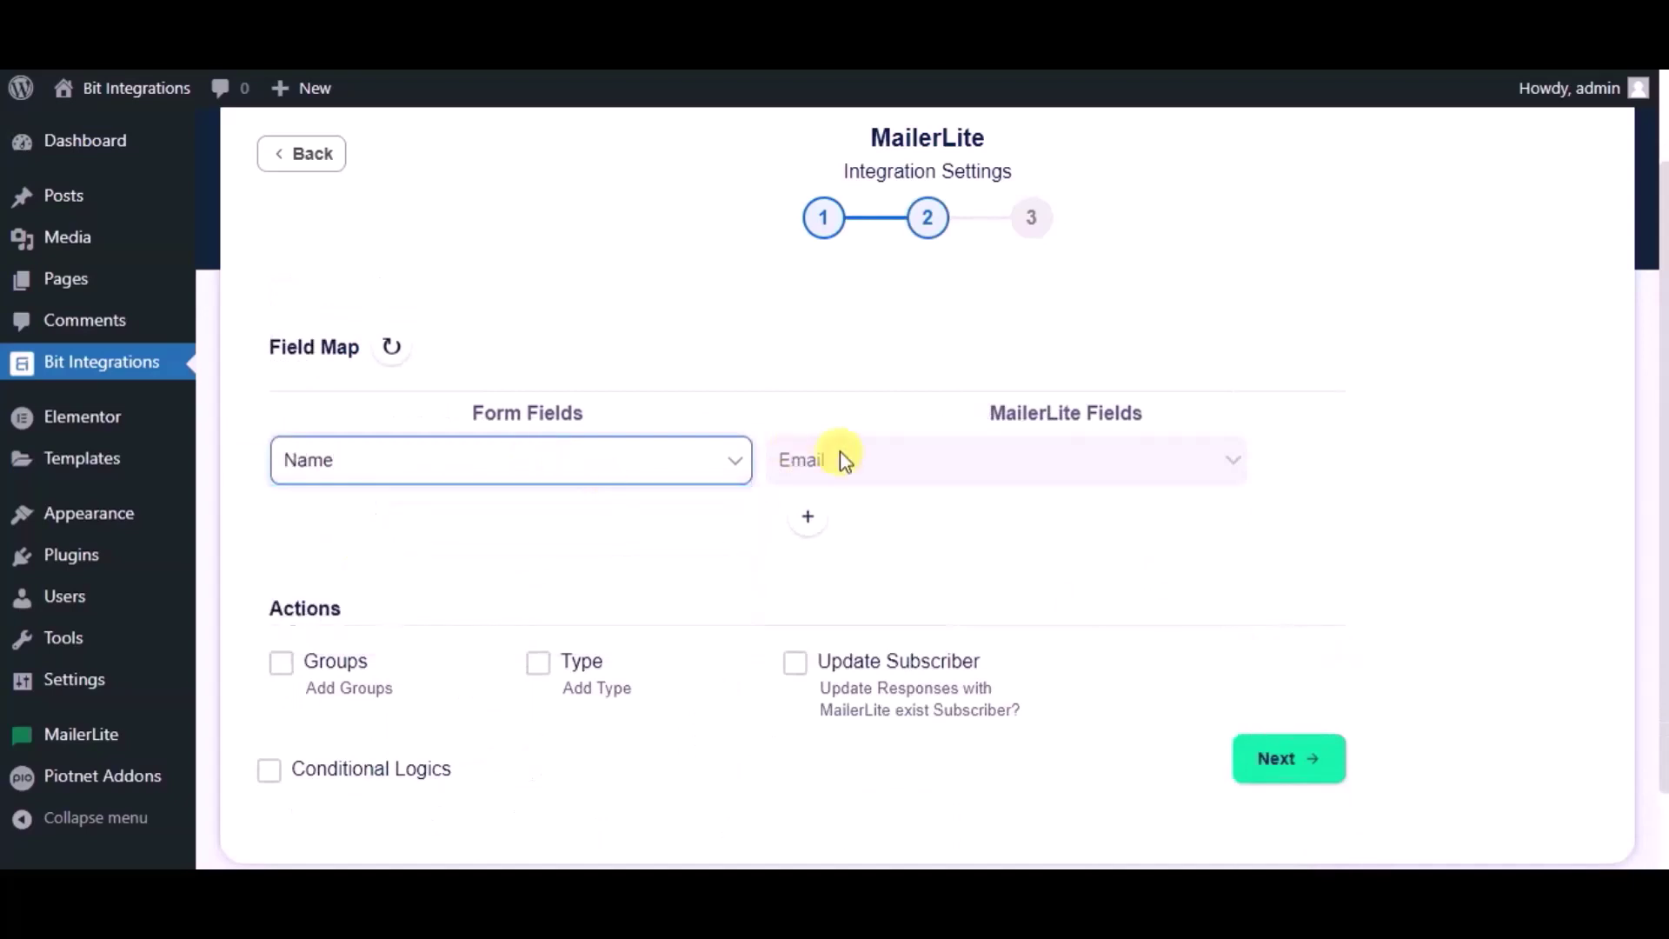
left_click(742, 464)
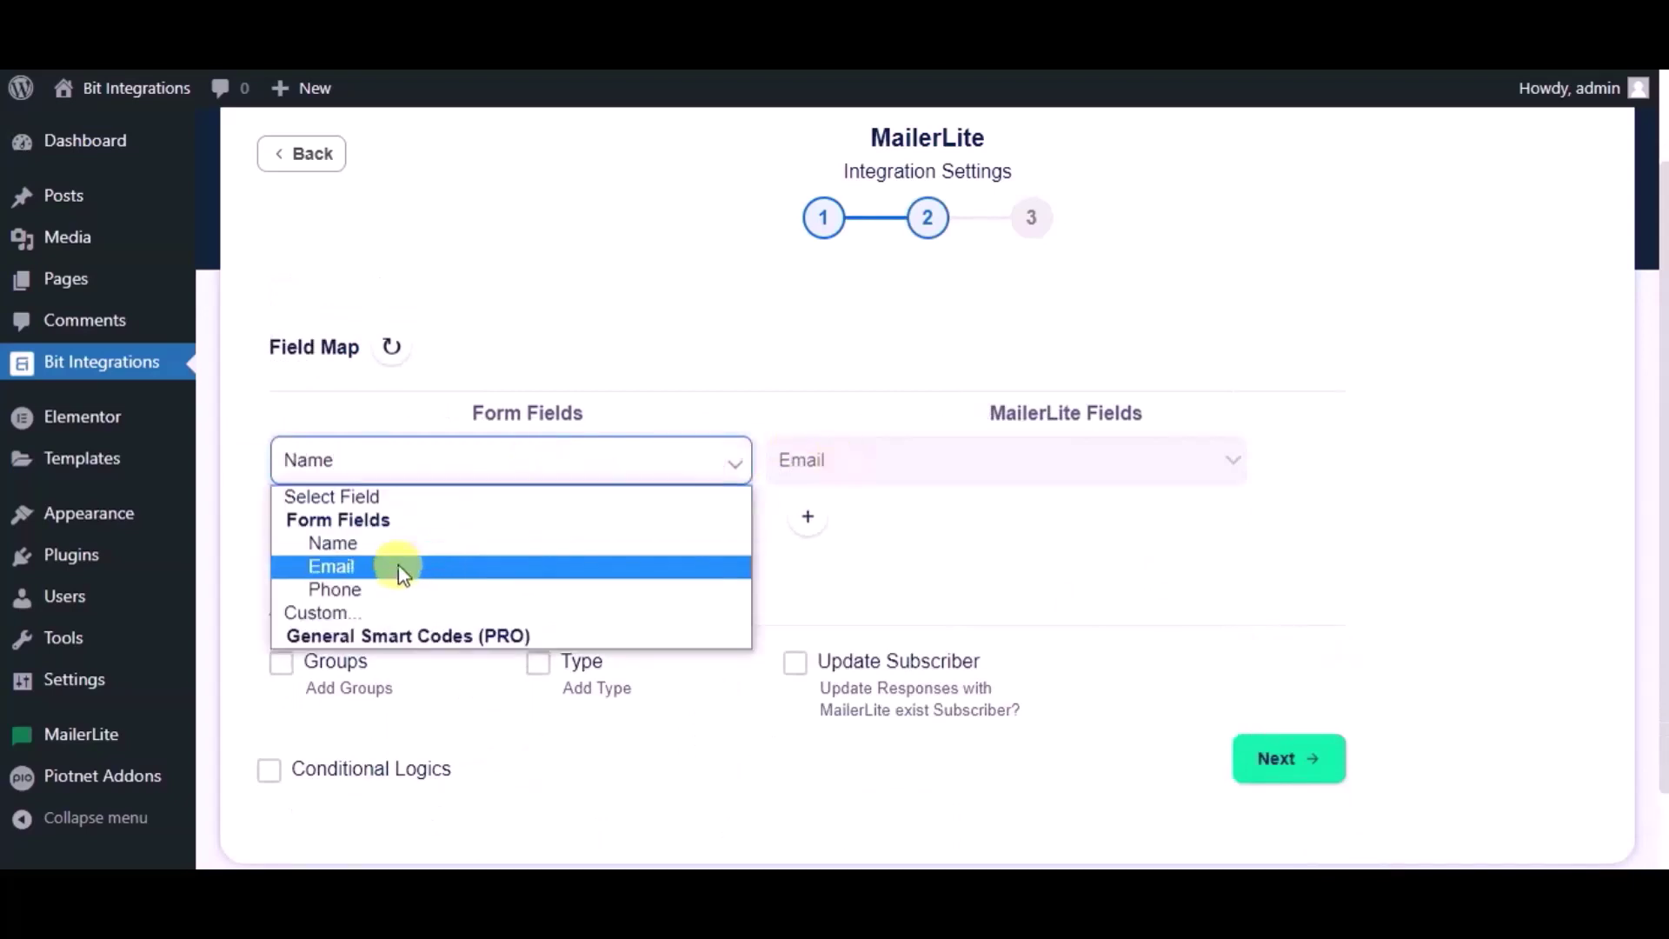
left_click(399, 566)
- Add a second mapping row linking the form's Name to MailerLite Name
left_click(808, 516)
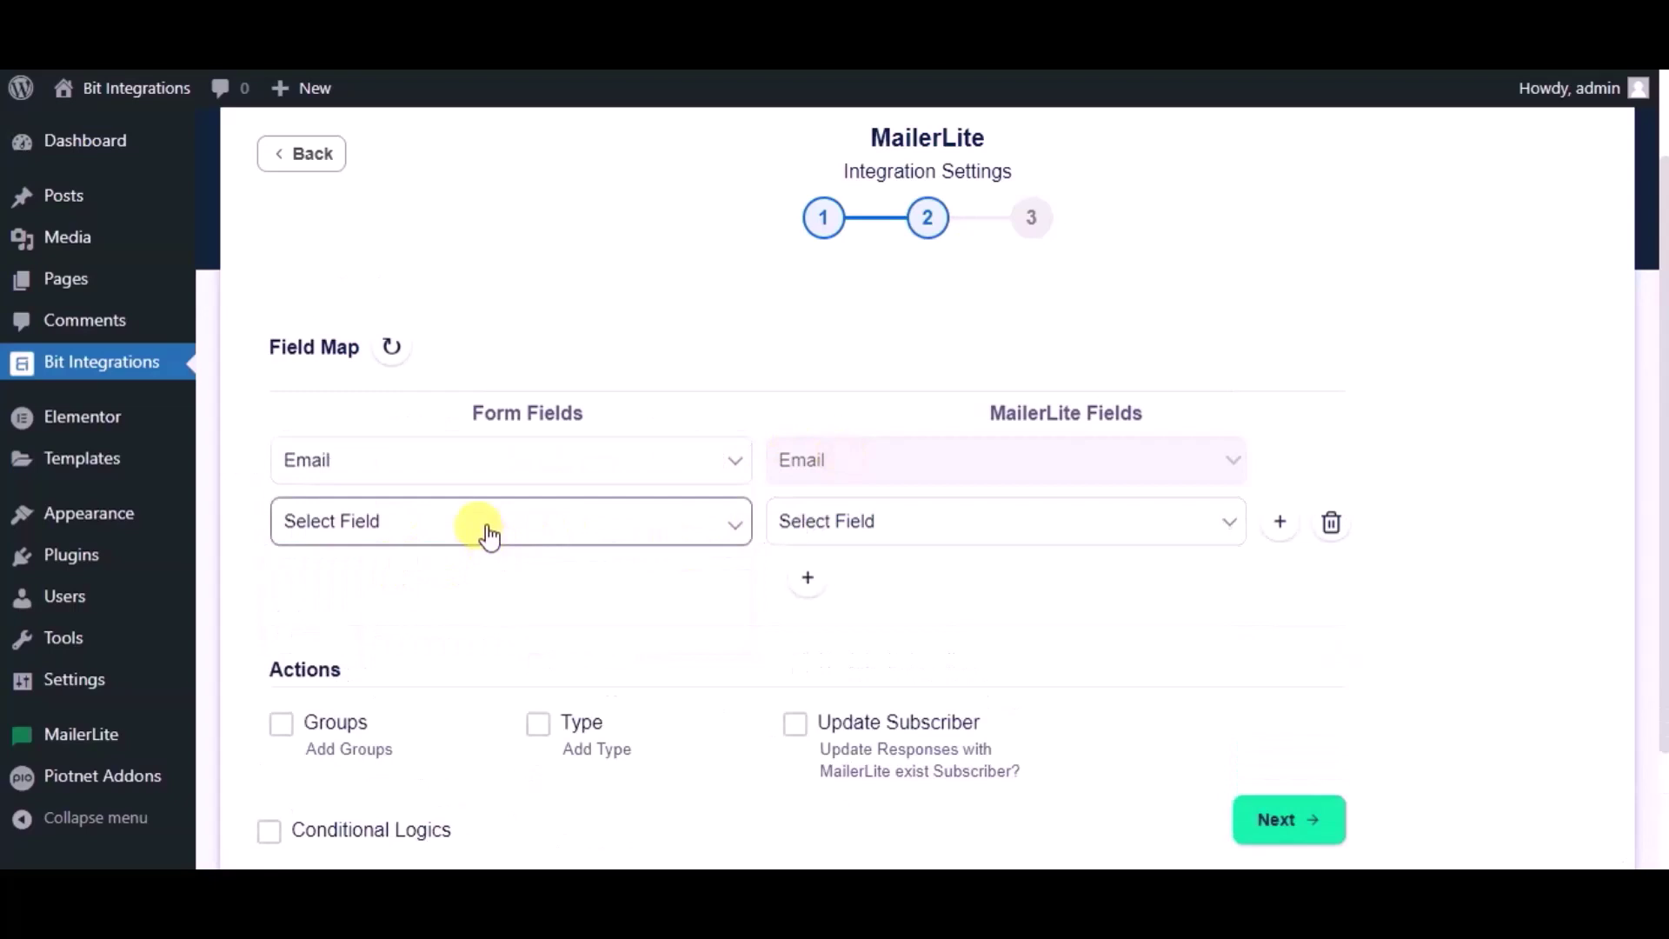
left_click(484, 523)
left_click(361, 607)
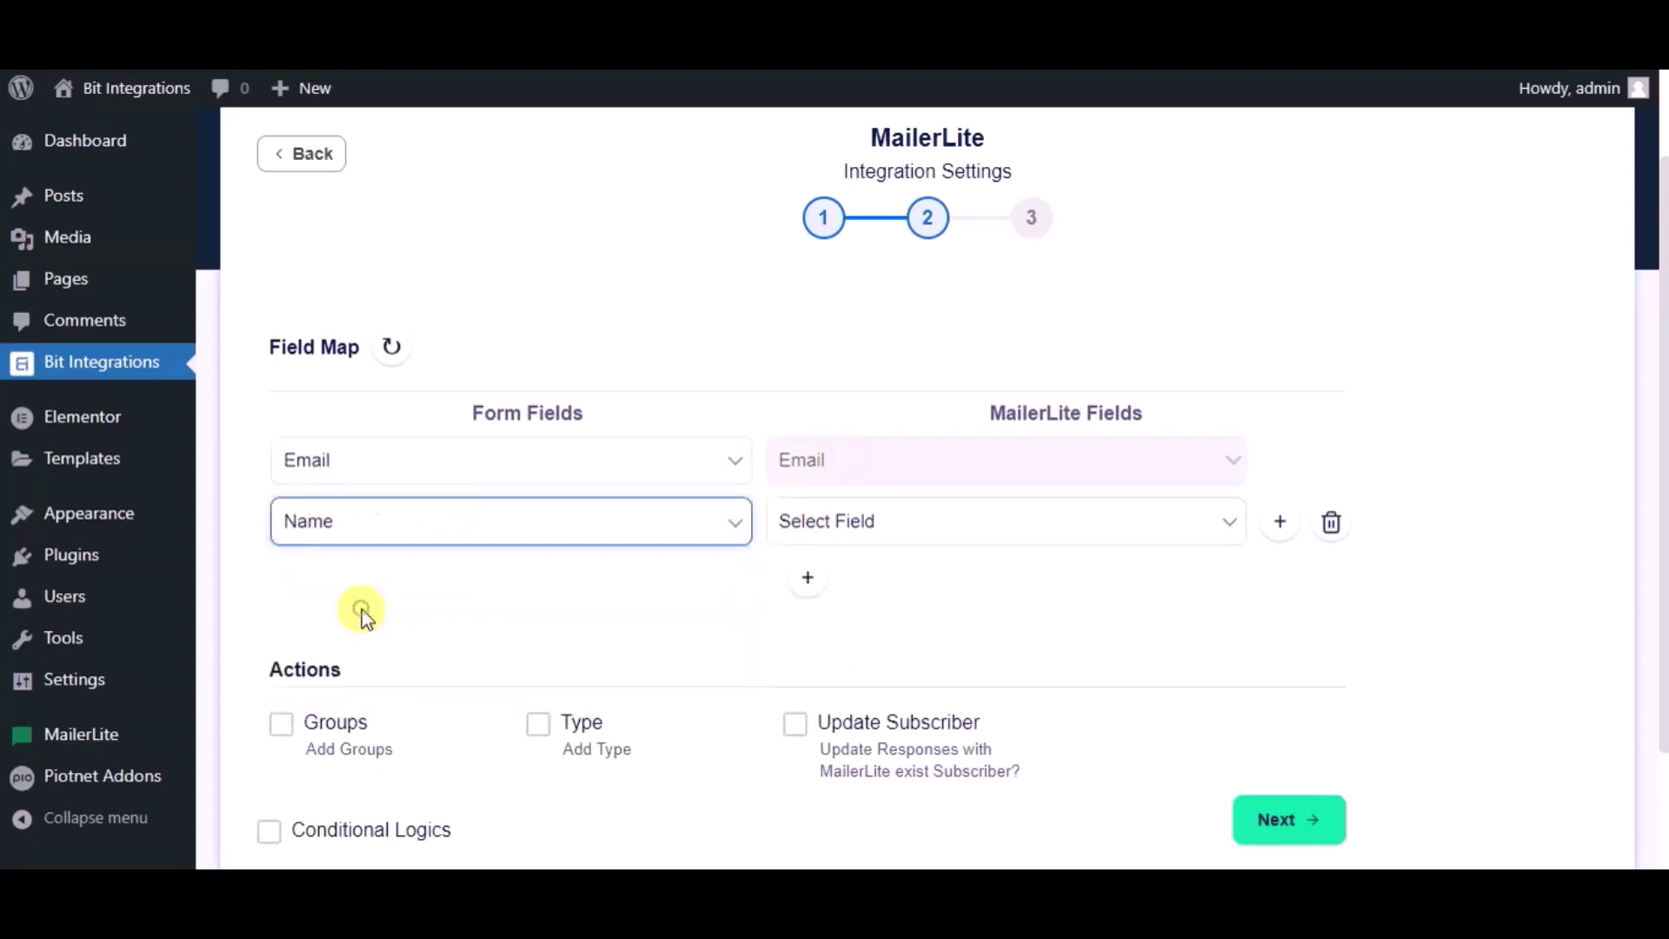
left_click(775, 534)
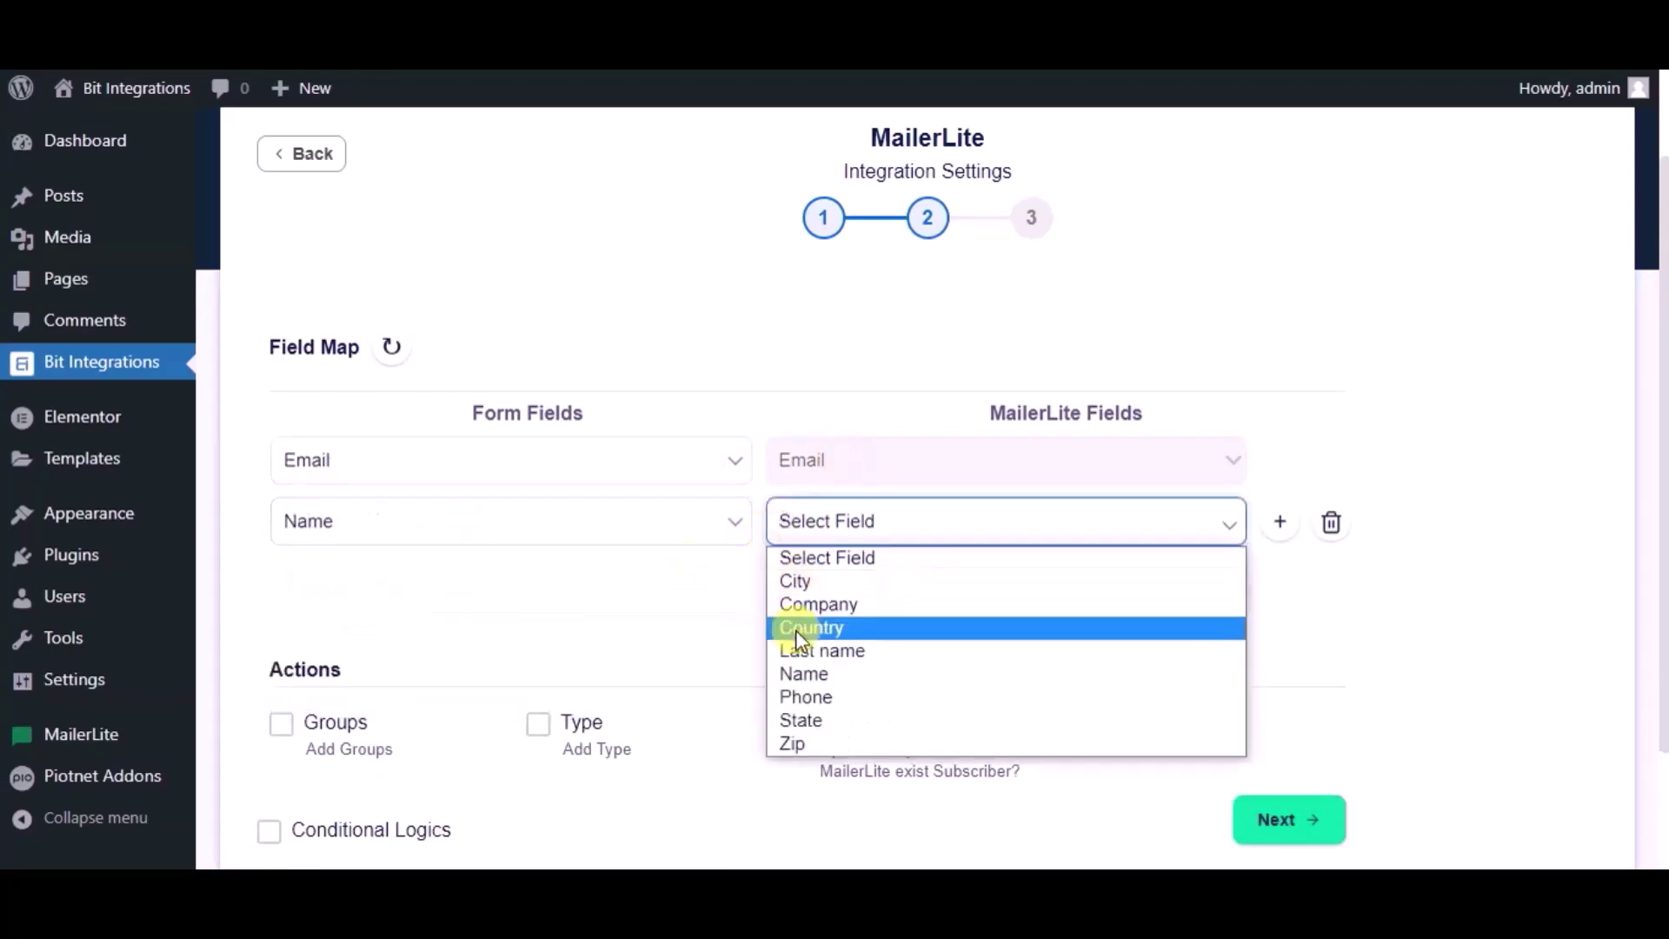
left_click(801, 675)
- Add a Phone→Phone mapping row, then finish and save the integration
left_click(804, 580)
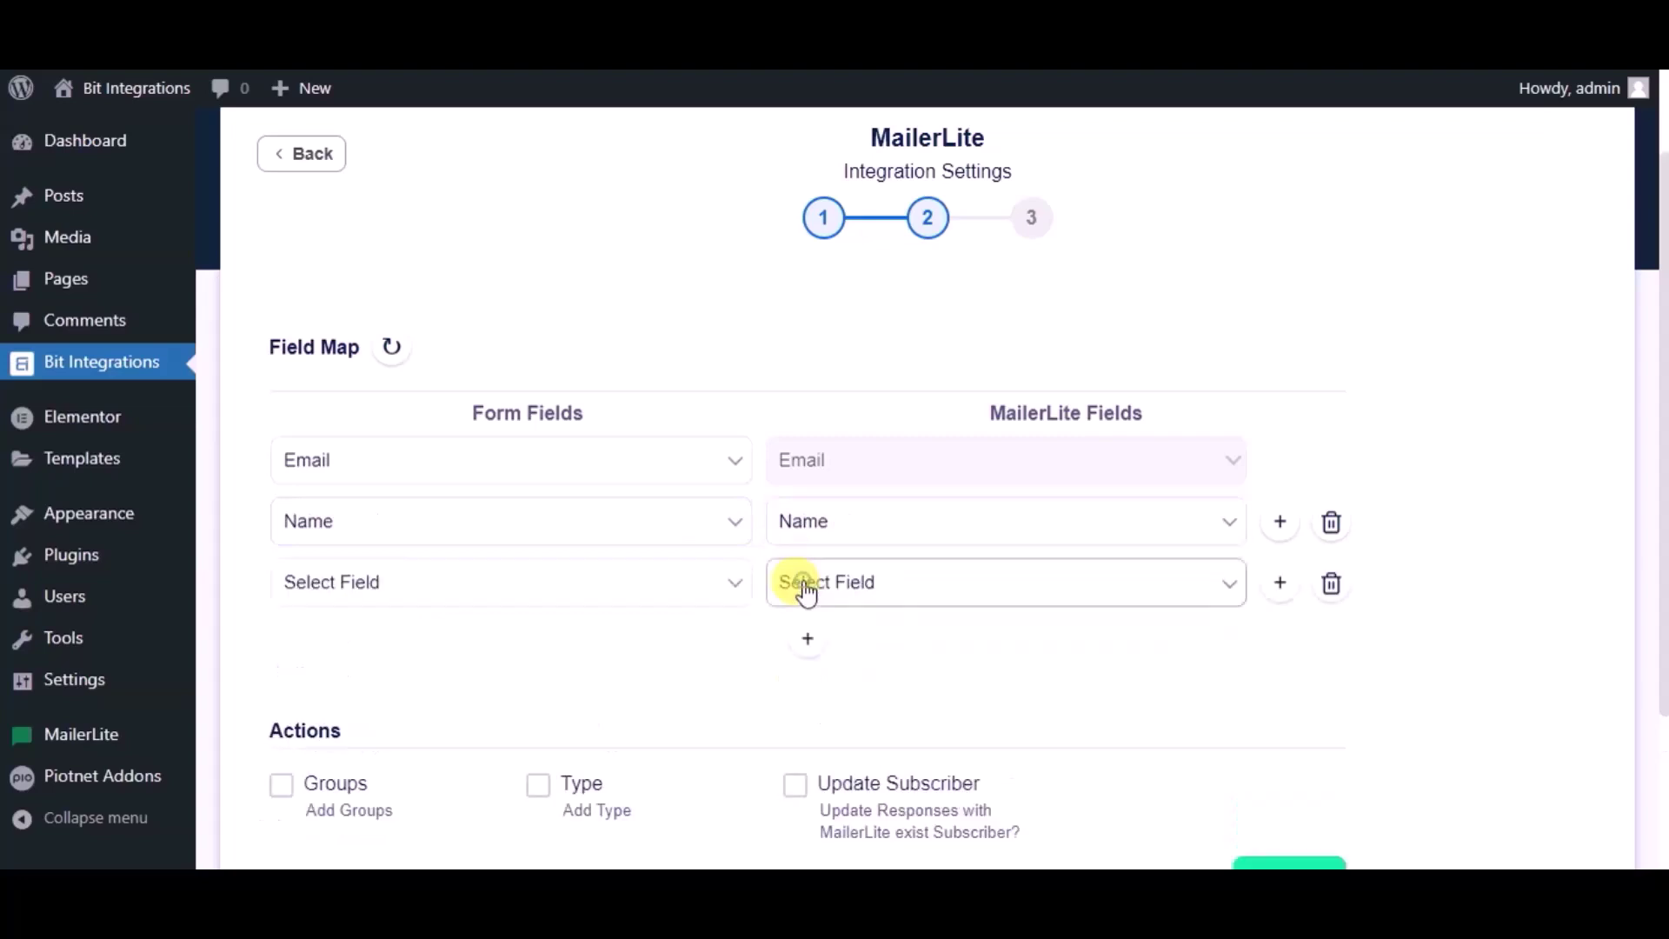
left_click(454, 601)
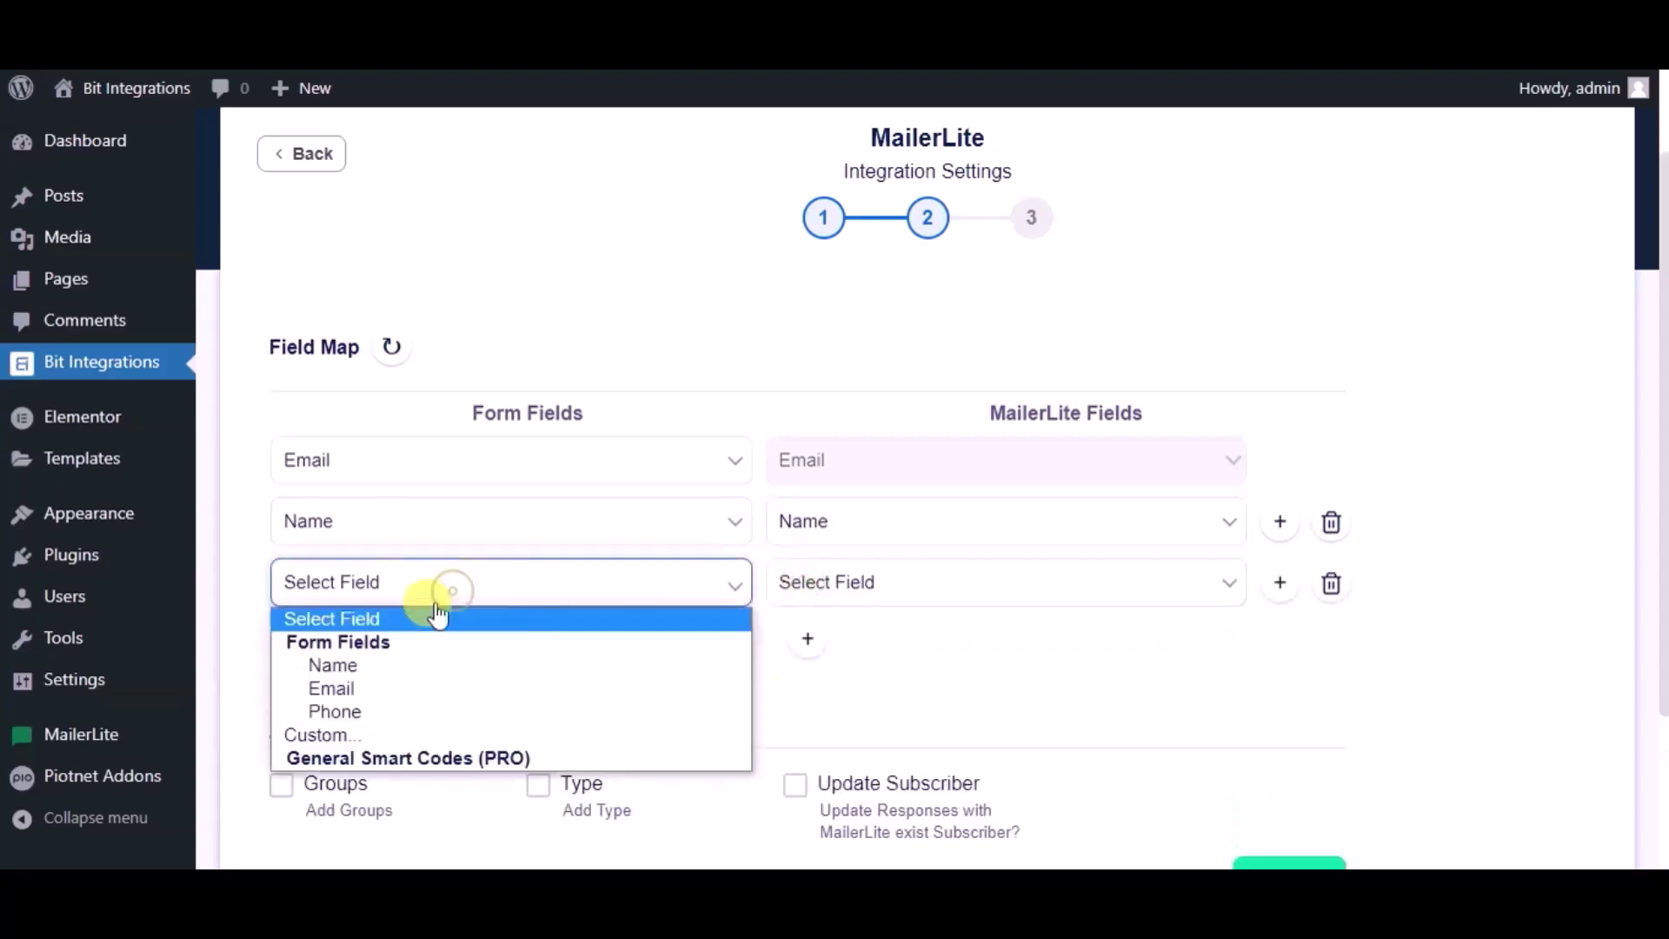
left_click(351, 708)
left_click(872, 583)
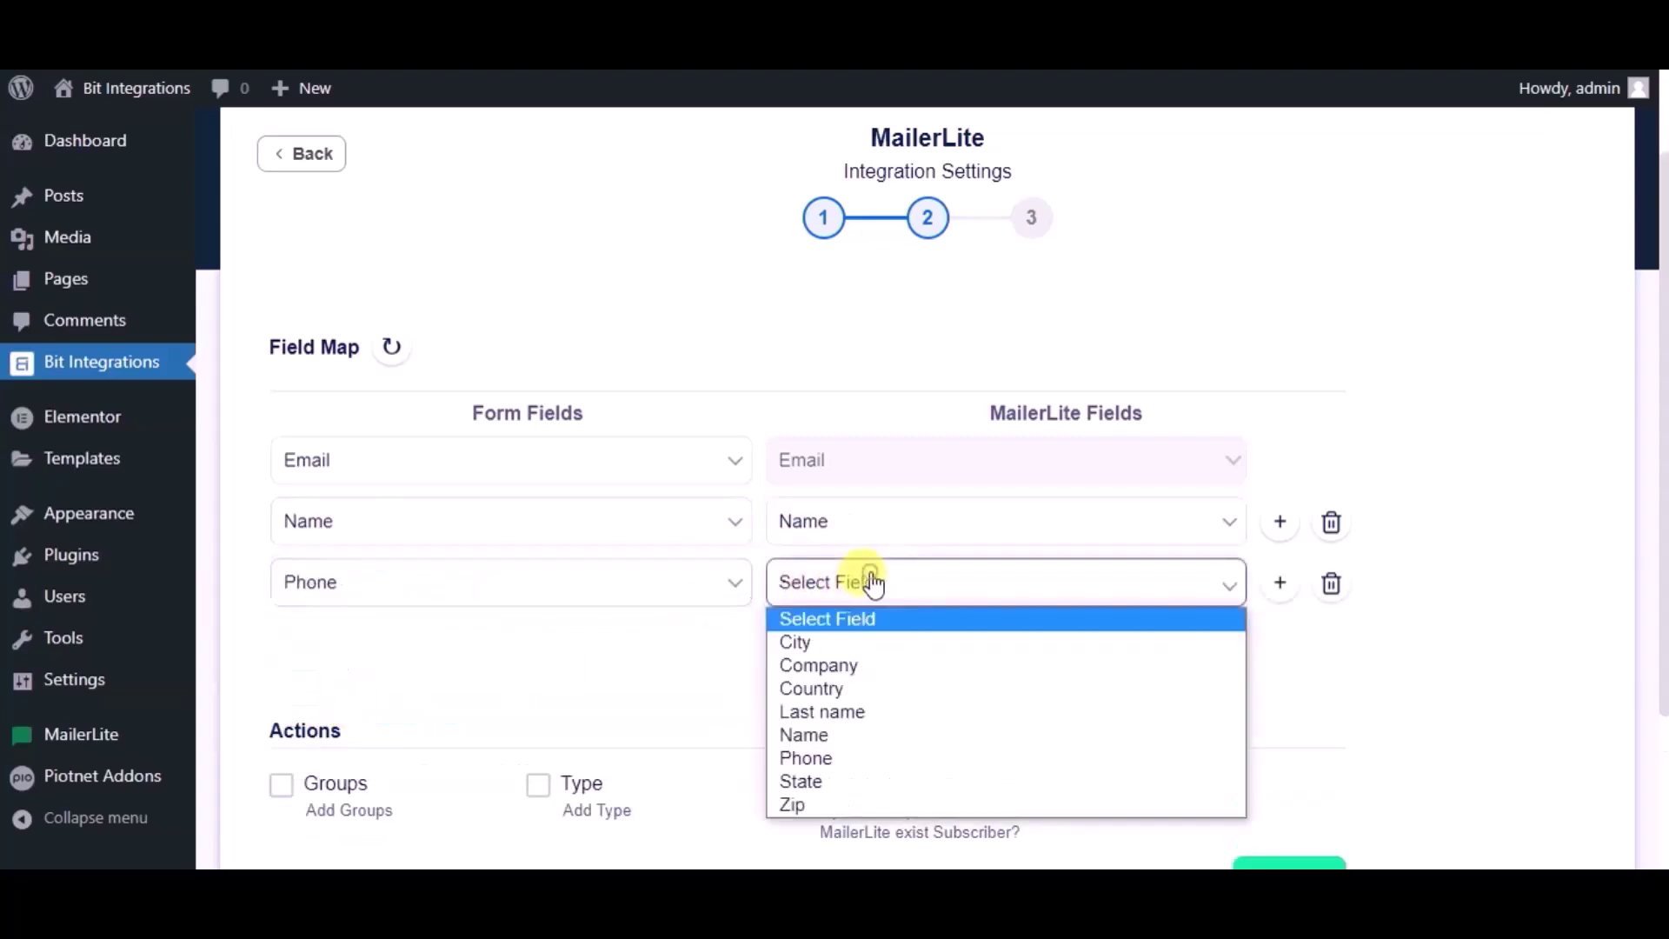
left_click(802, 758)
scroll(682, 649, "down", 2)
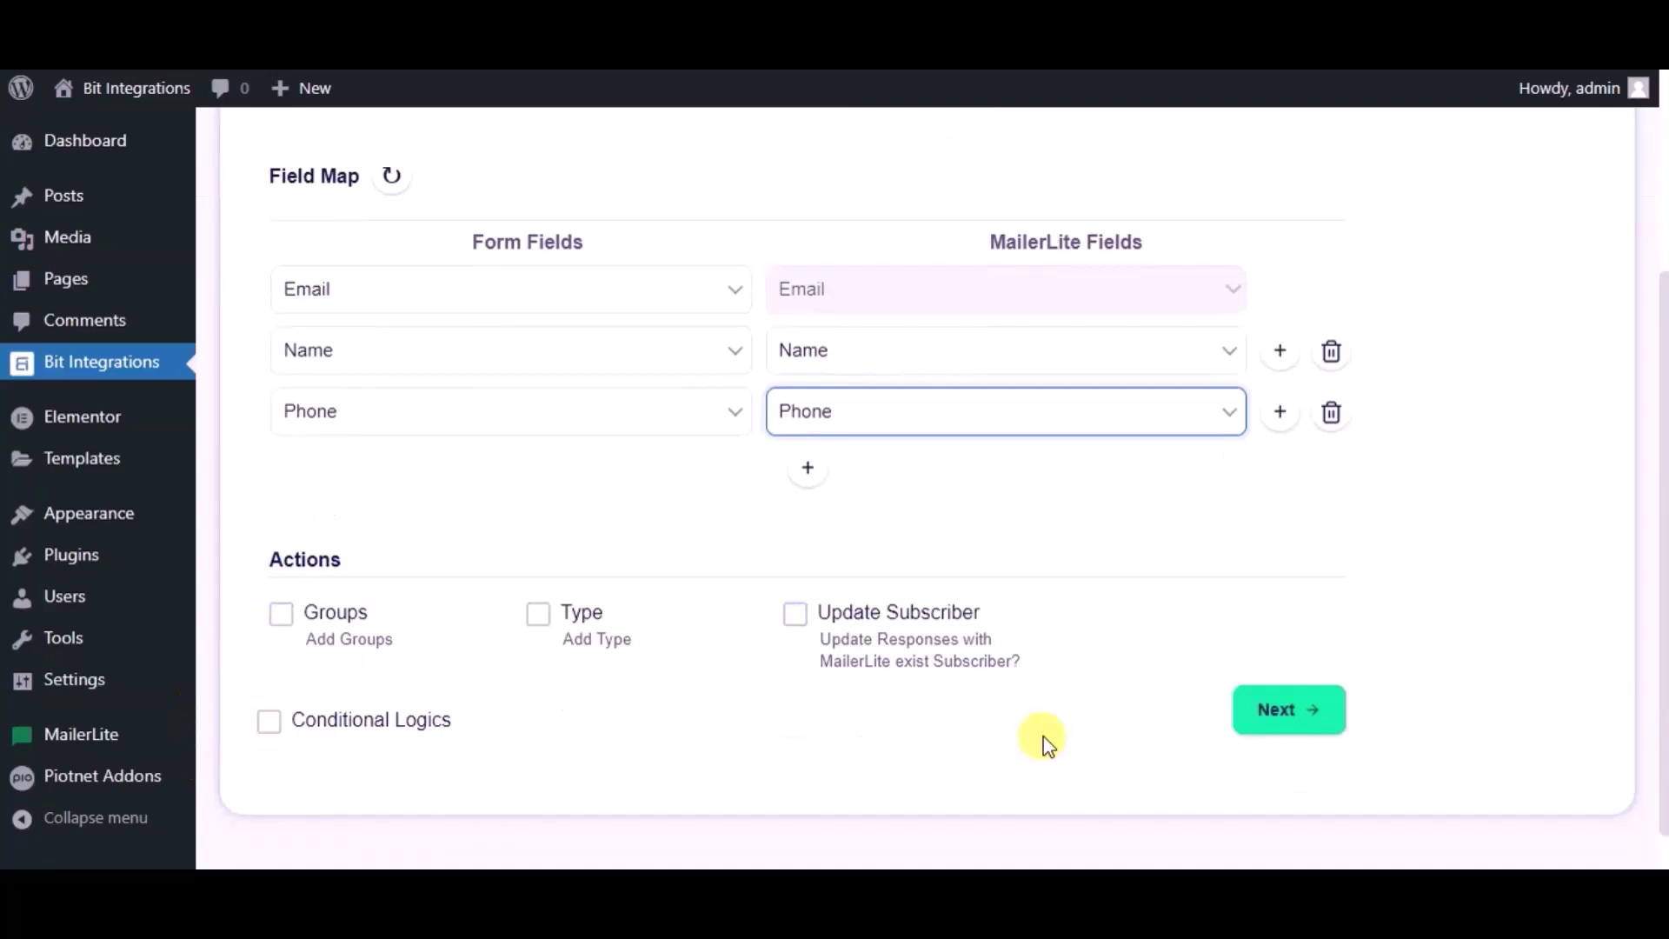
left_click(1261, 731)
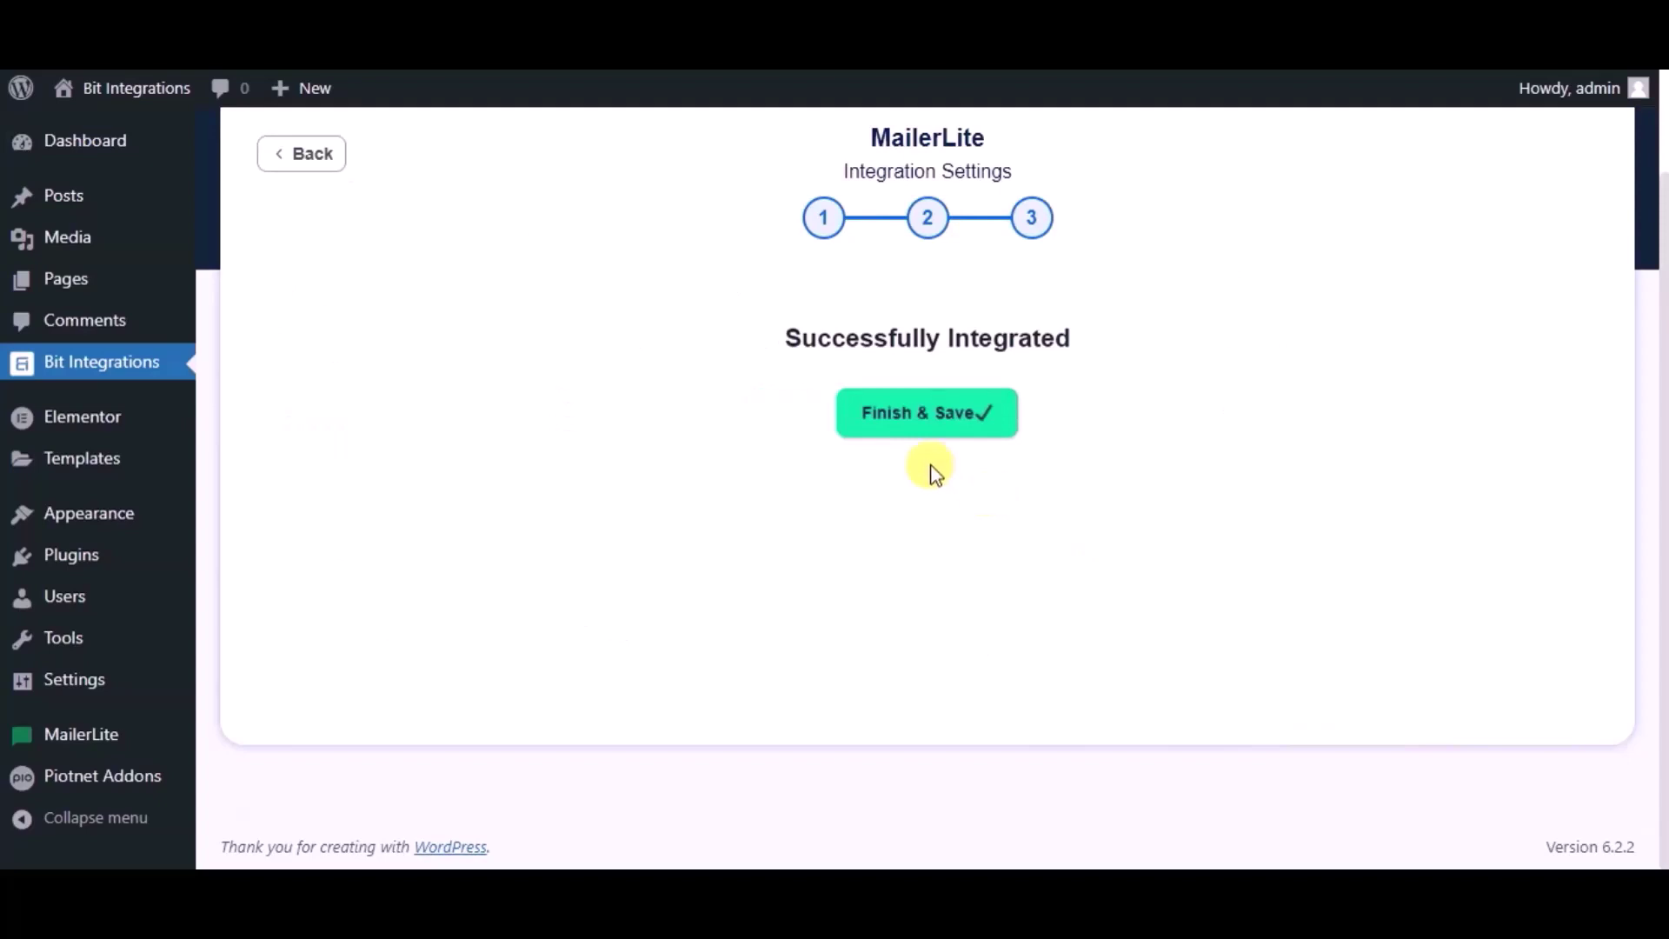
left_click(875, 426)
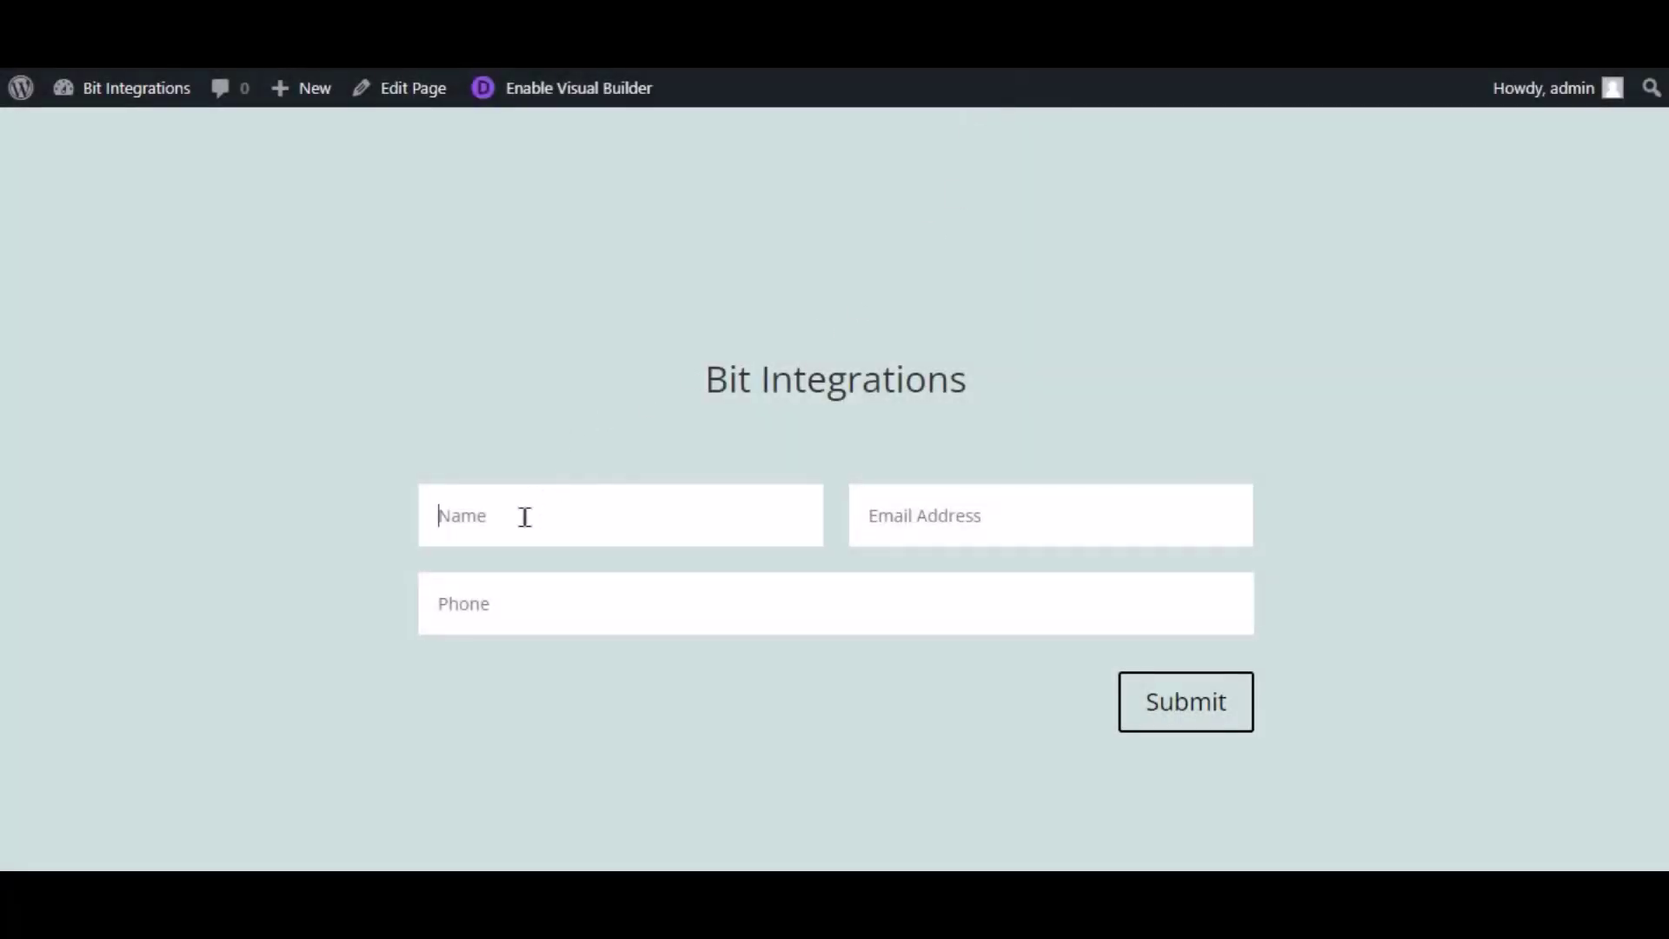
- Submit the contact form with name 'Bit Integrations', a support email and phone 444555666
left_click(524, 516)
type("Bit In")
type("tegrations")
key("Tab")
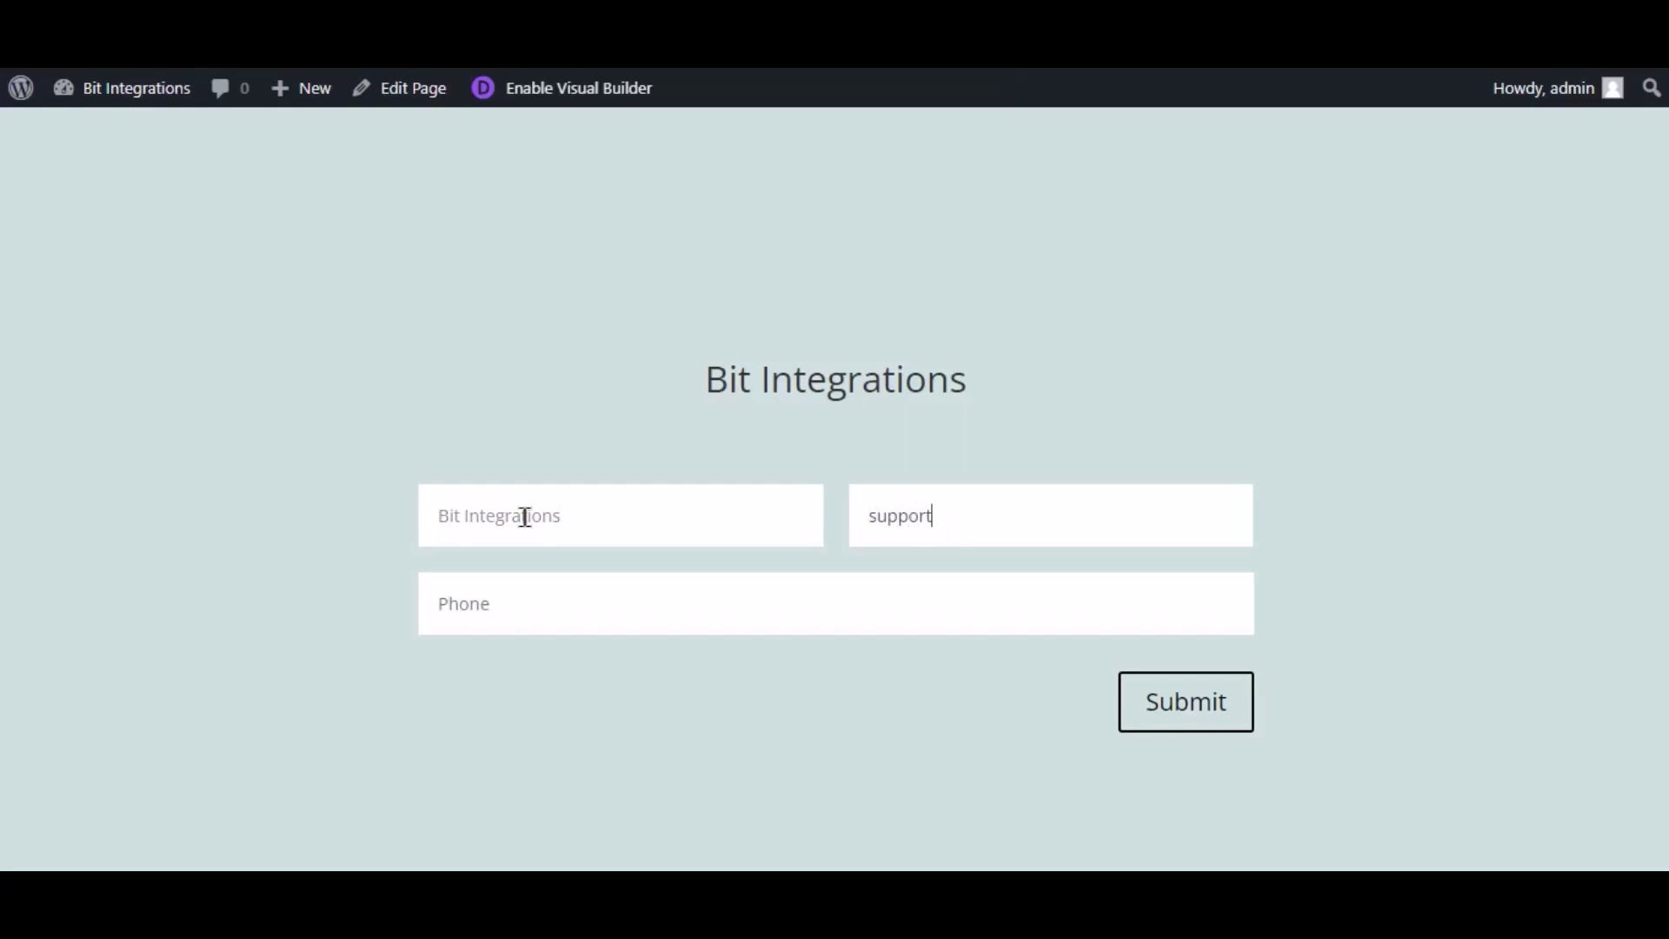
key("Tab")
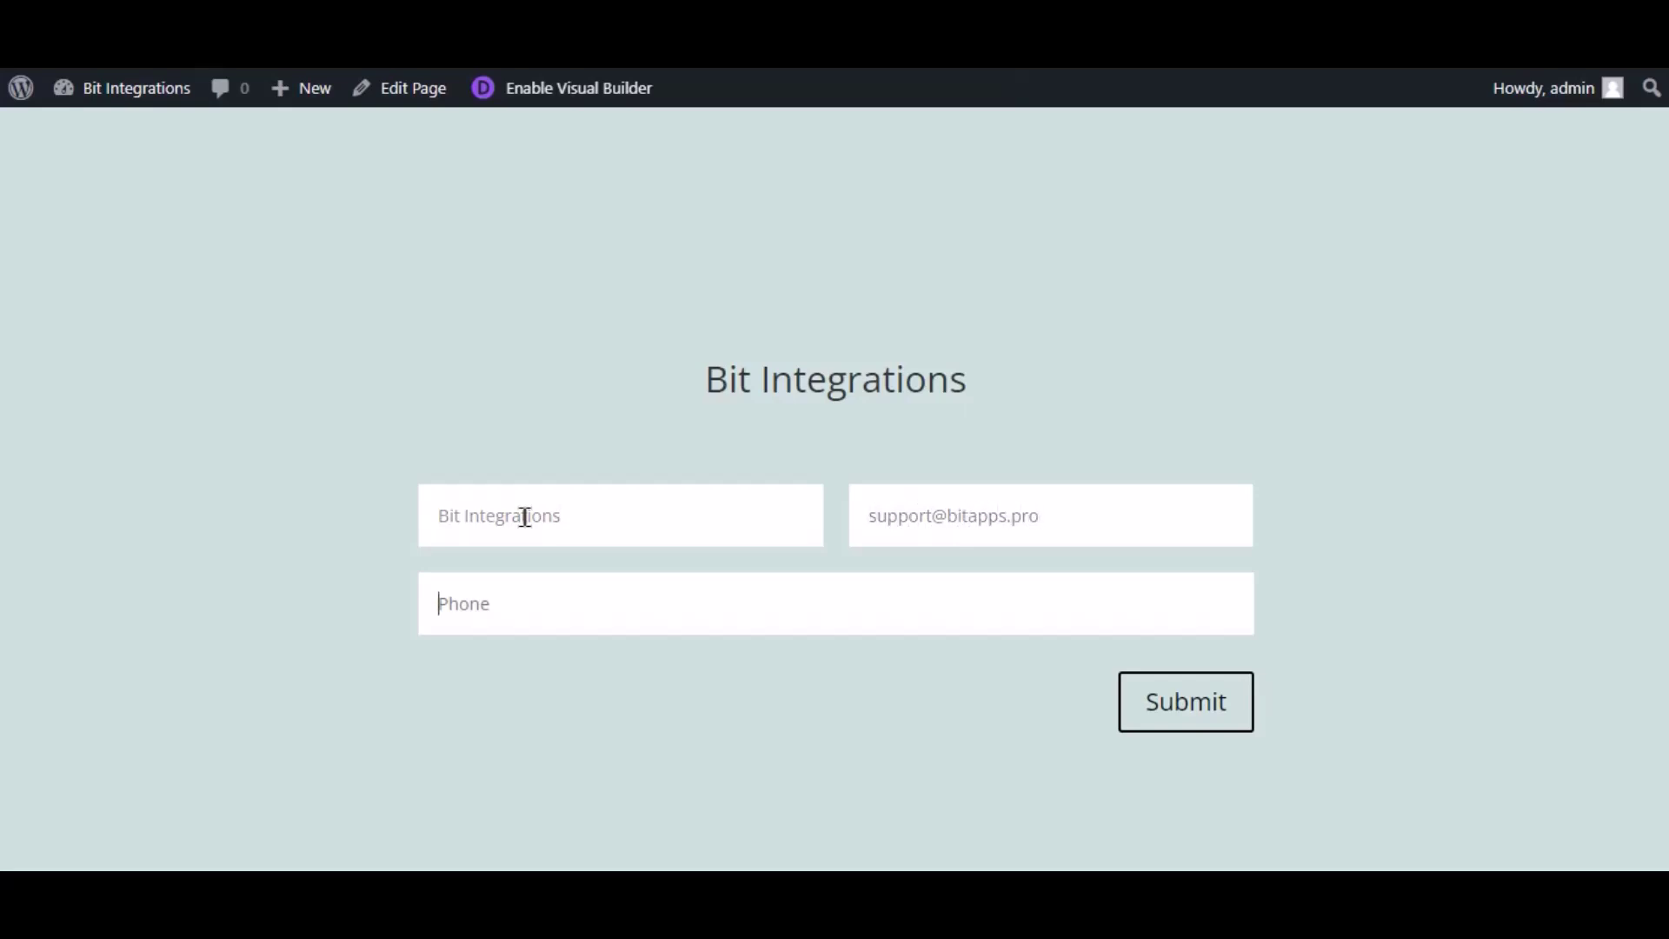
type("4455")
key("BackSpace")
key("BackSpace")
key("BackSpace")
type("444555666")
left_click(1213, 720)
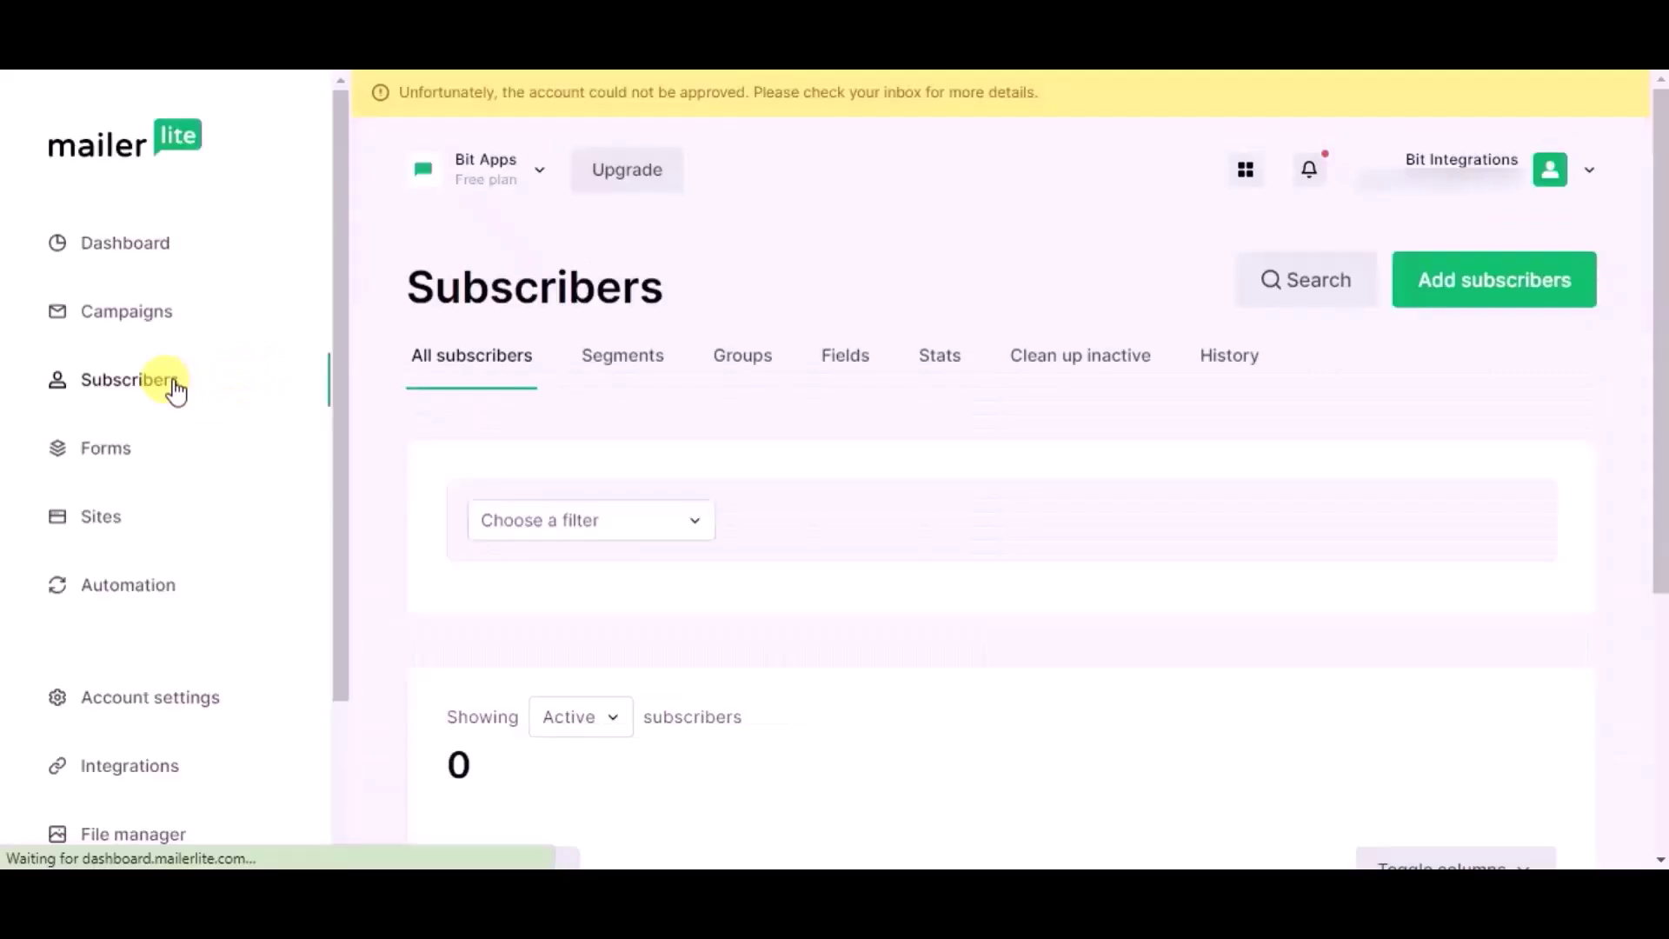
scroll(453, 447, "down", 3)
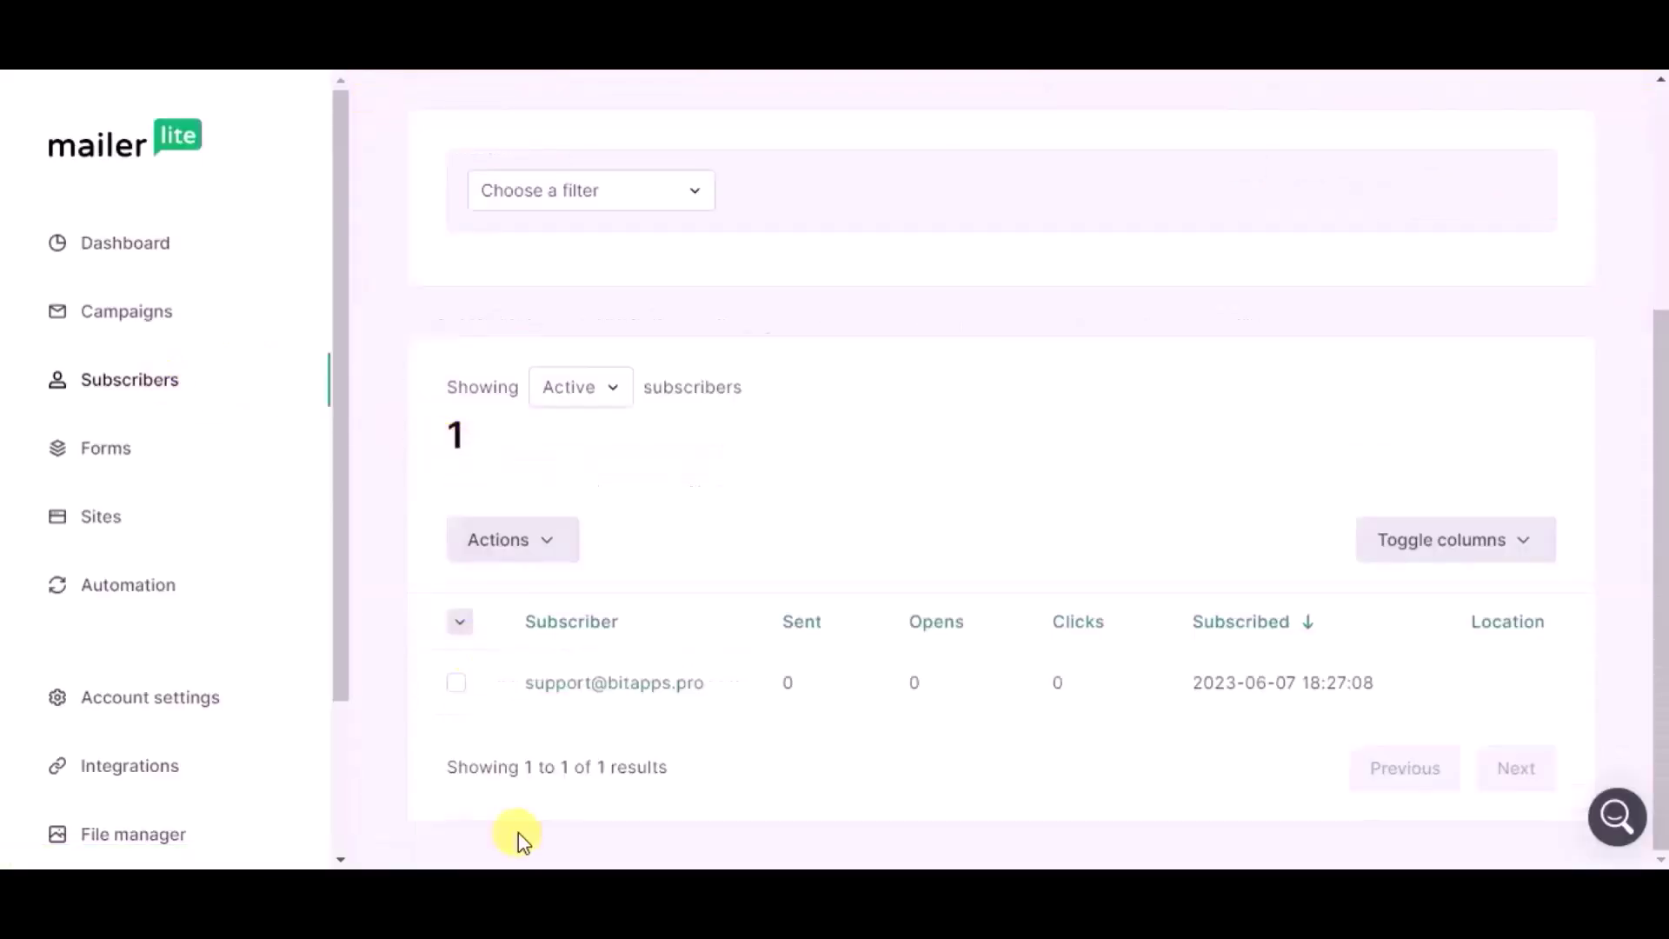
- Open the test submitter's profile from MailerLite's Subscribers table
left_click(641, 711)
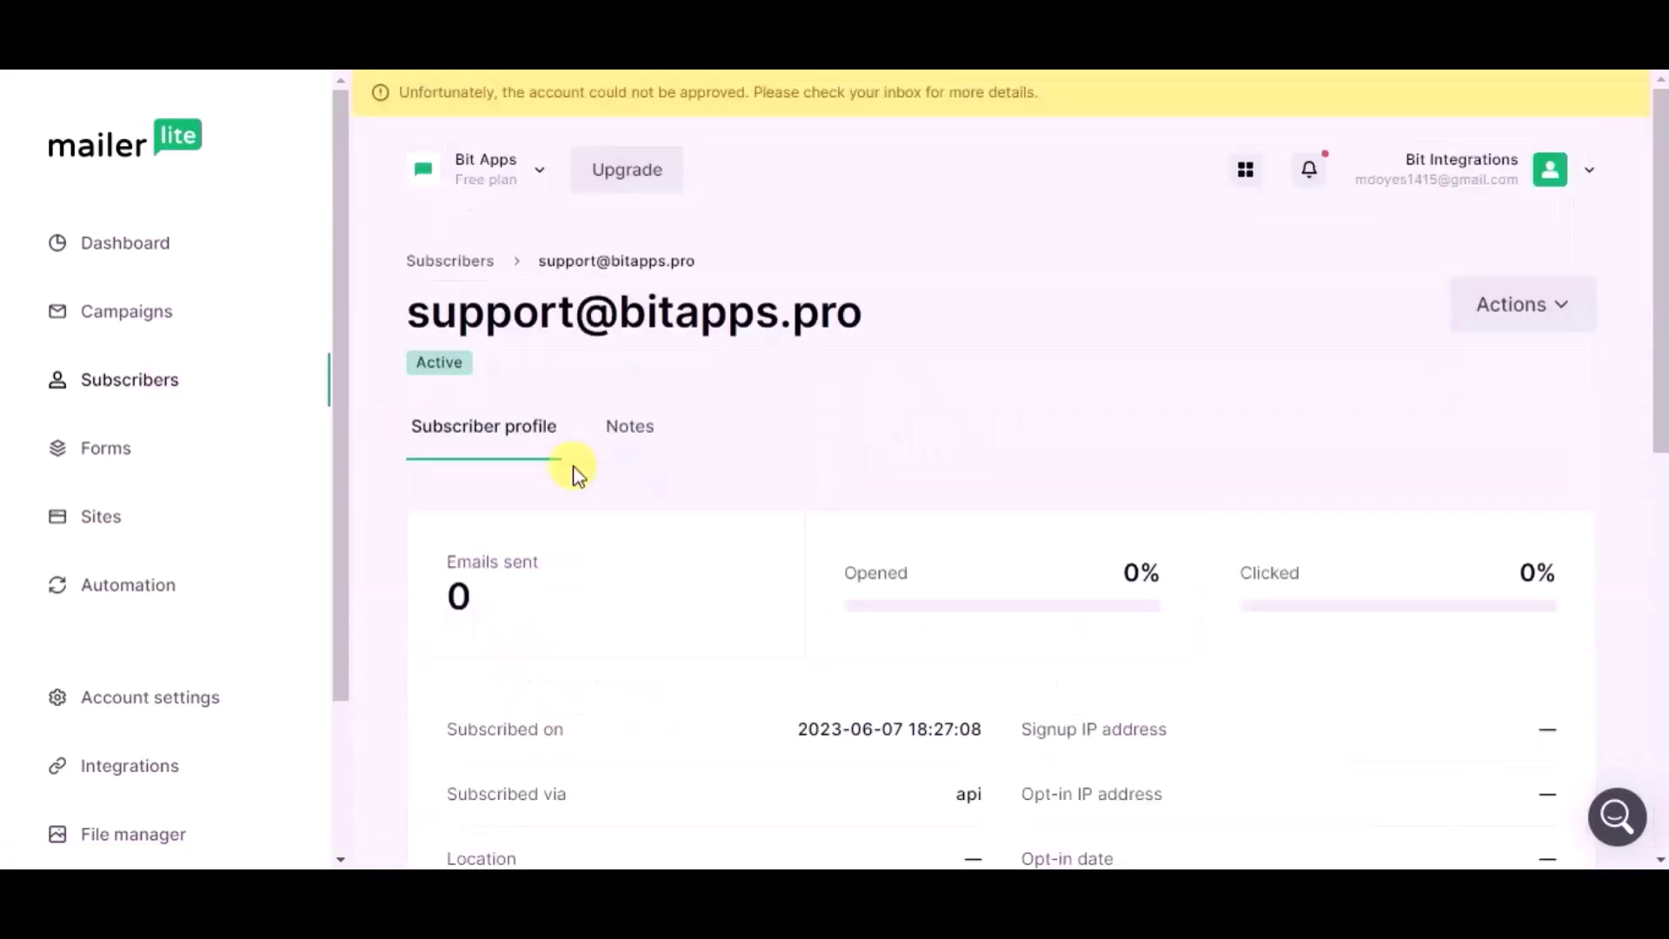
scroll(575, 472, "down", 2)
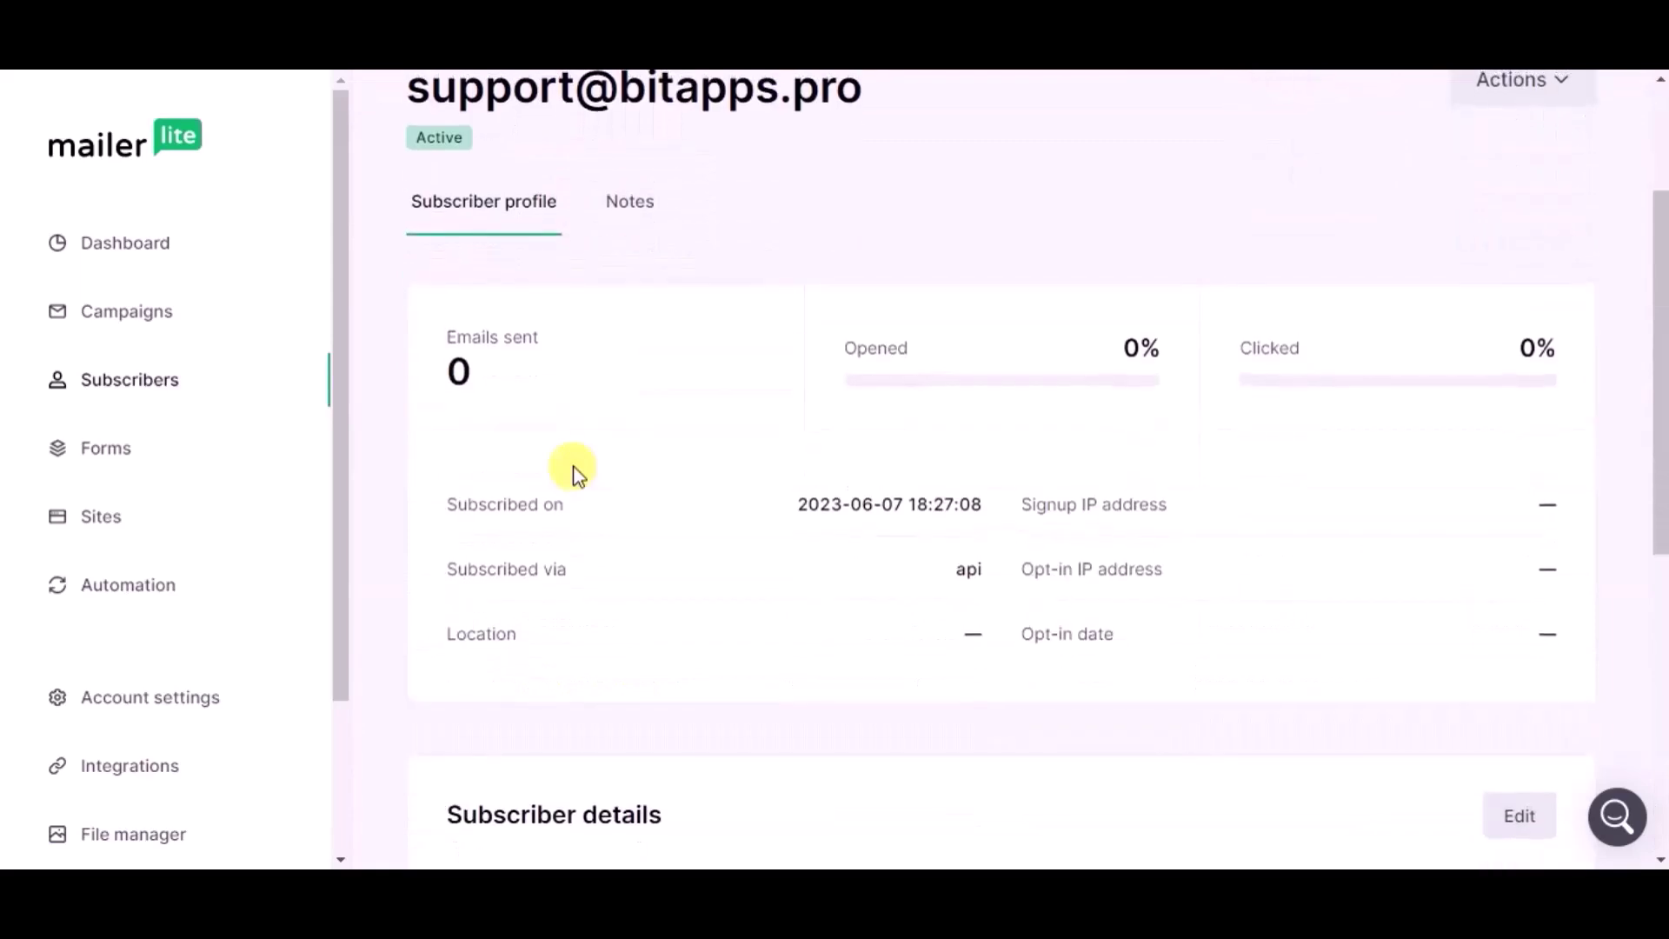